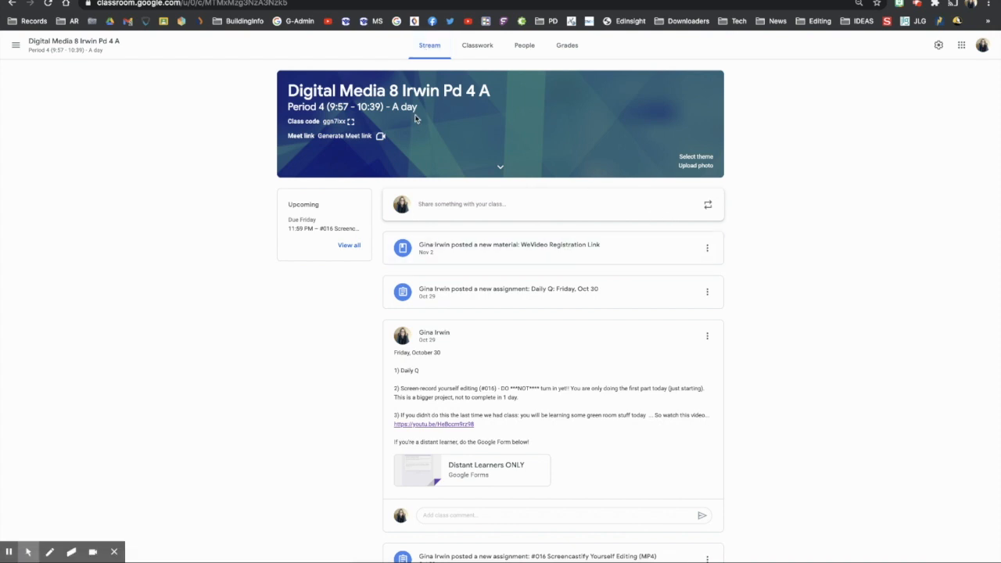
# Open the WeVideo registration link from the class stream and join the Connellsville Area School District network with an existing account
pyautogui.click(515, 249)
pyautogui.click(429, 187)
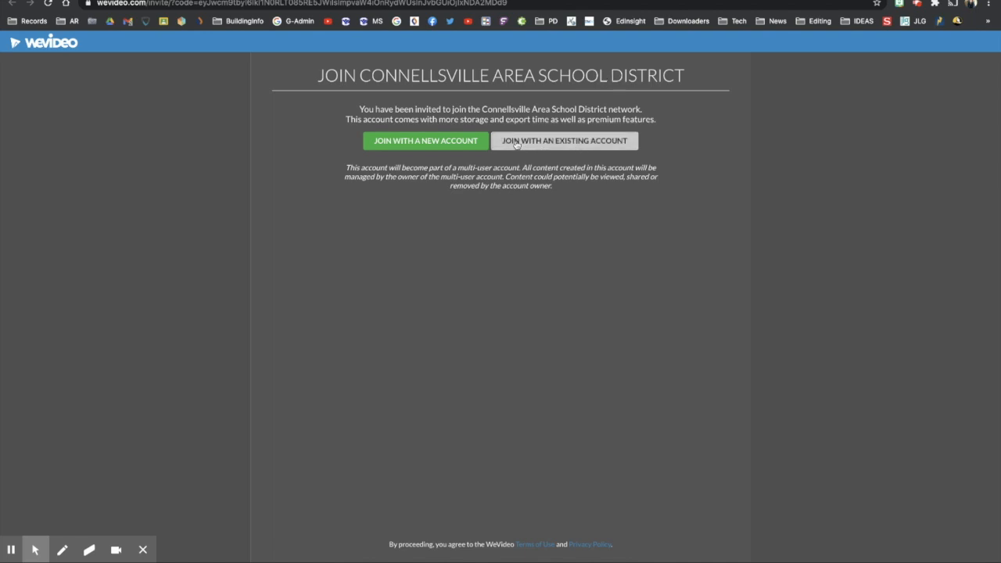
pyautogui.click(573, 145)
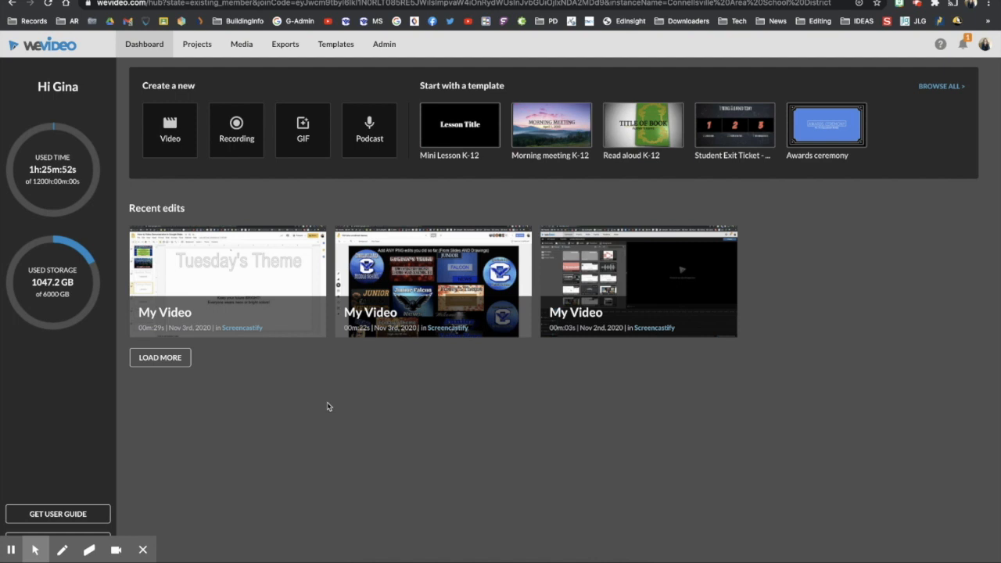
# Start a new project from the projects list and title it "#016 Screencastify"
pyautogui.click(195, 46)
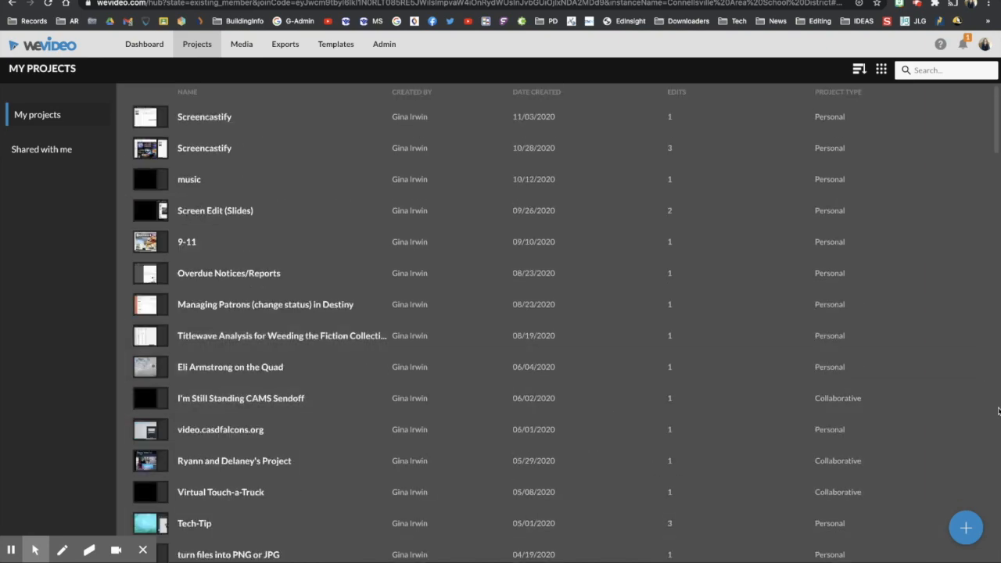
pyautogui.moveTo(961, 527)
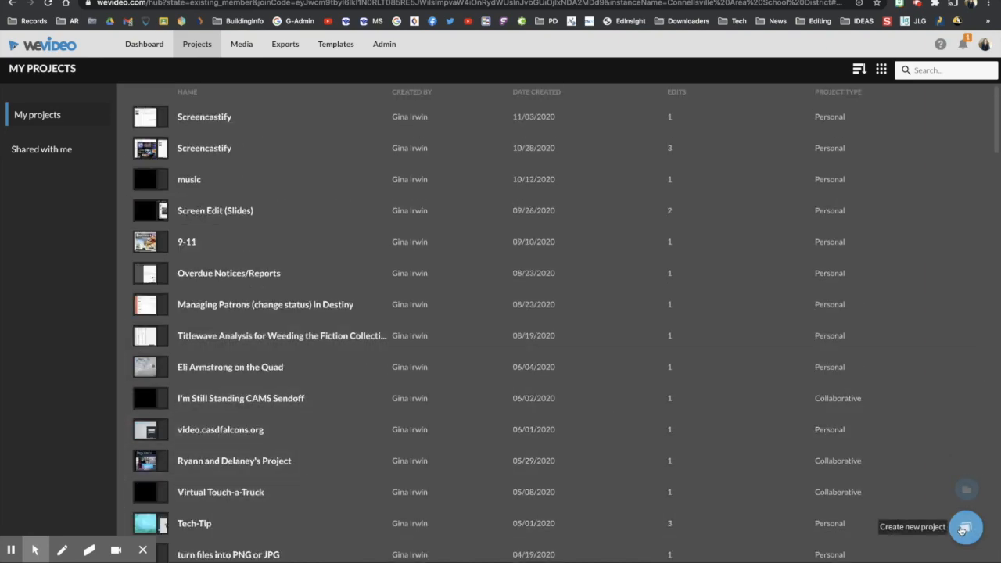
pyautogui.click(963, 528)
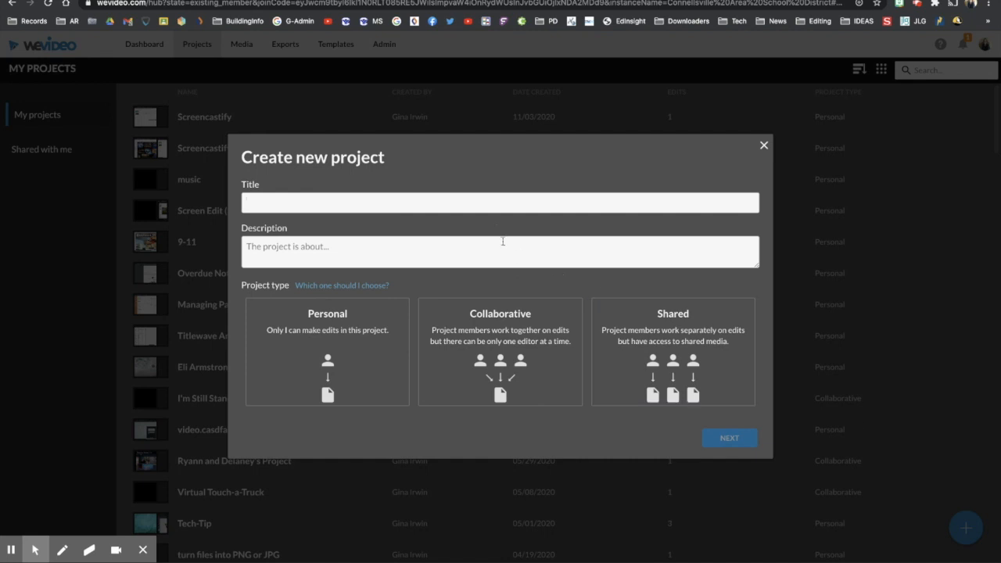
pyautogui.click(496, 202)
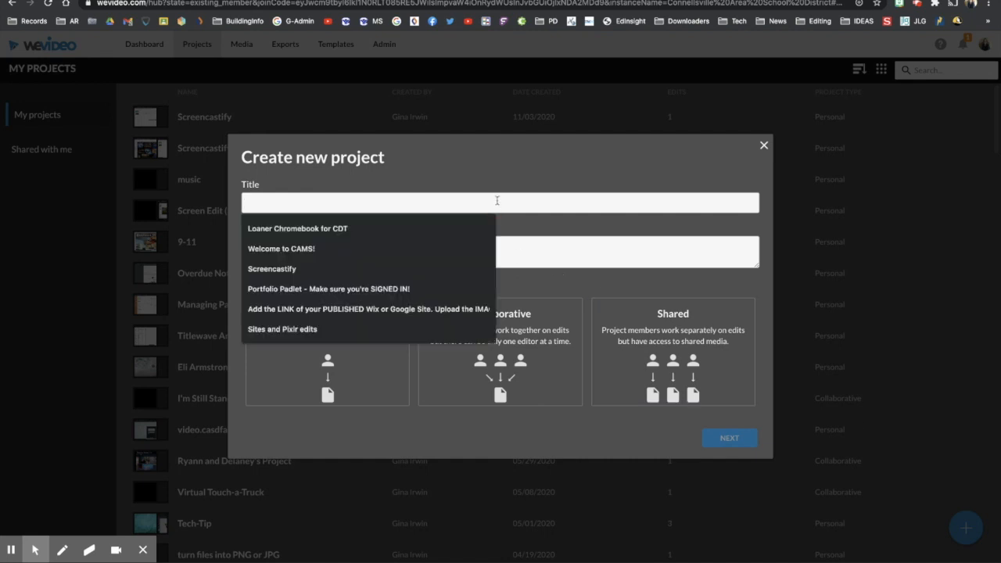
pyautogui.write('#')
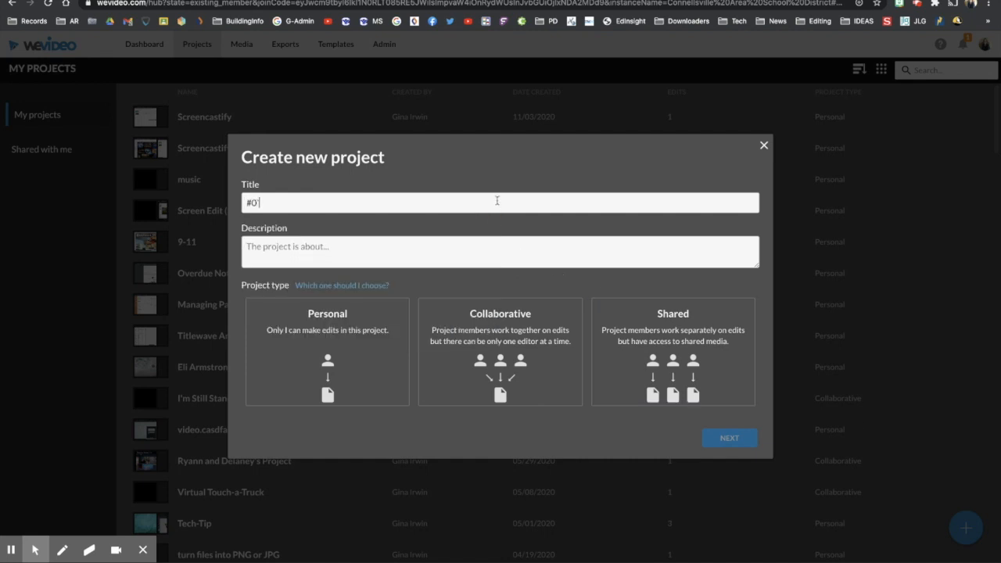
pyautogui.write('016')
pyautogui.write('creencastfy')
pyautogui.press('BackSpace')
pyautogui.press('BackSpace')
pyautogui.press('BackSpace')
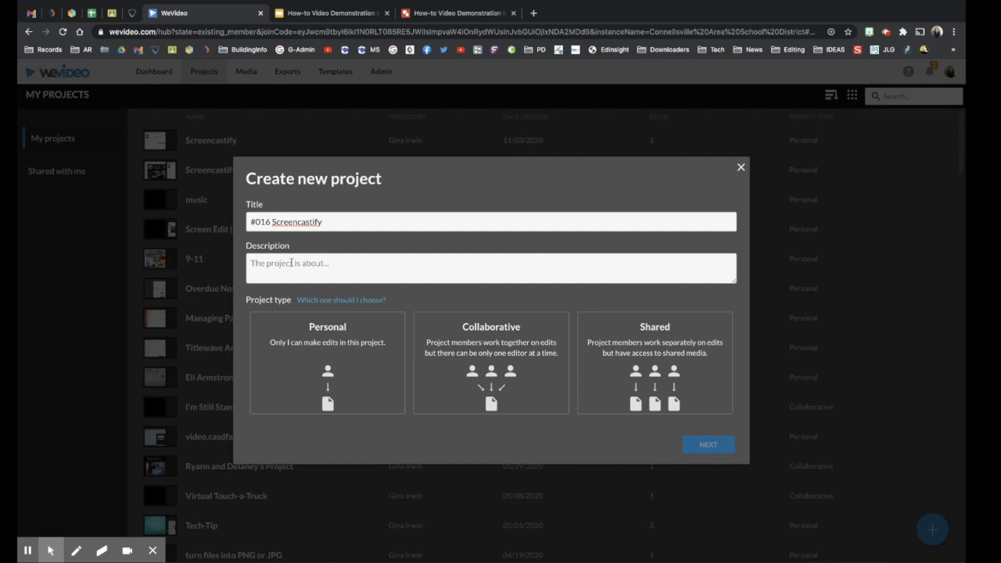
# Set the project type to Personal, finish creating the project, and start a new video in it
pyautogui.click(326, 389)
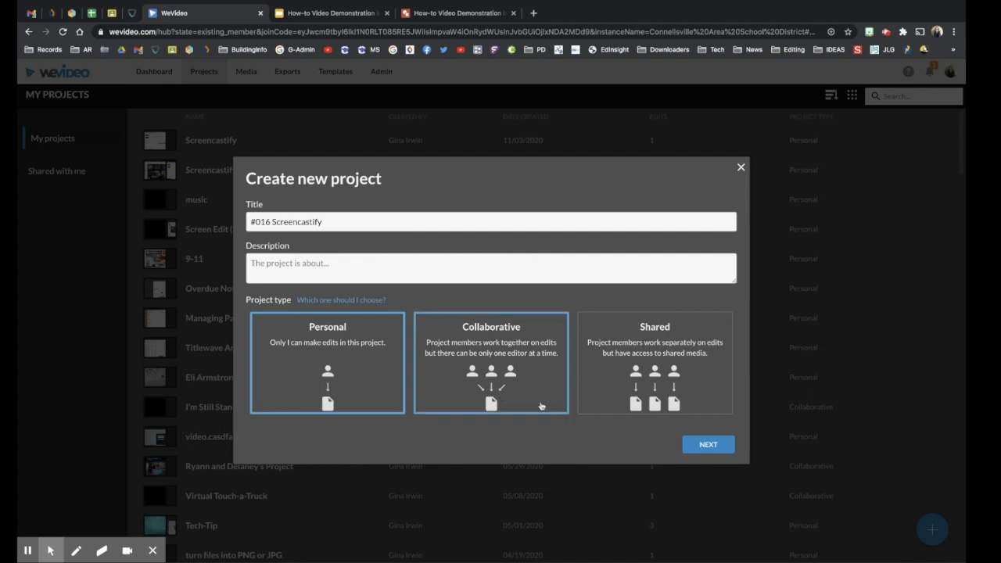
pyautogui.click(716, 445)
pyautogui.click(709, 482)
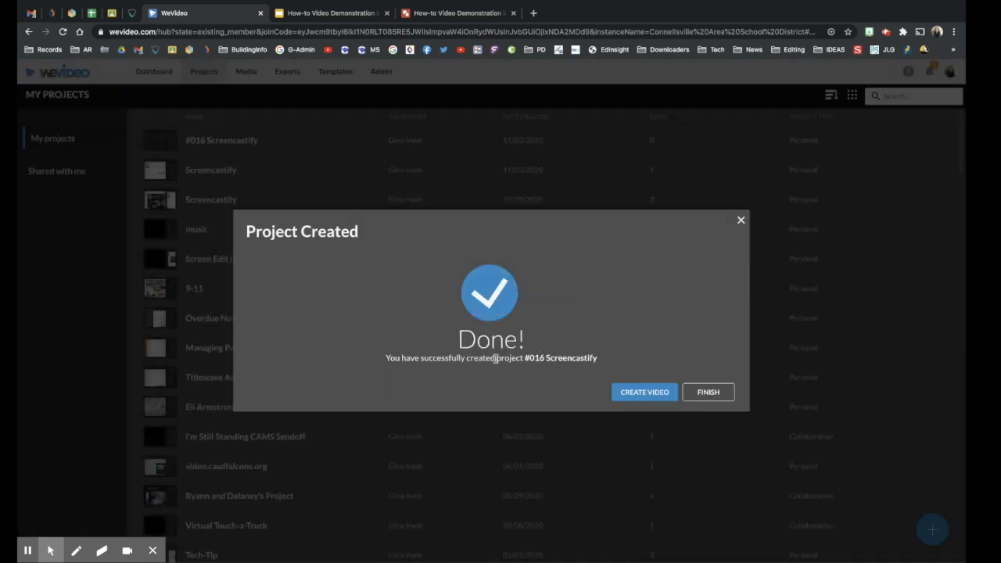
pyautogui.click(644, 392)
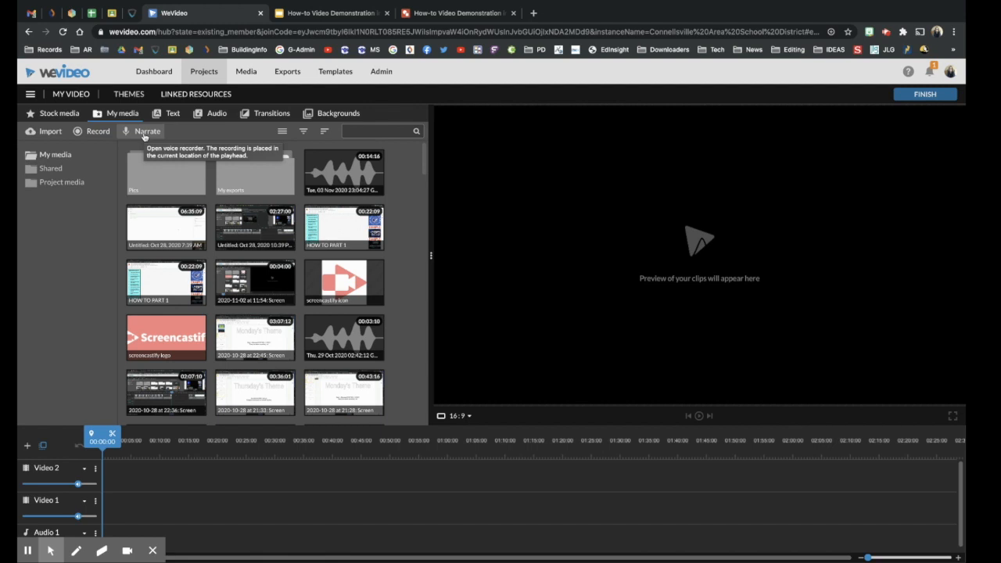
# Open the Google Drive file picker to import media into the video
pyautogui.click(49, 133)
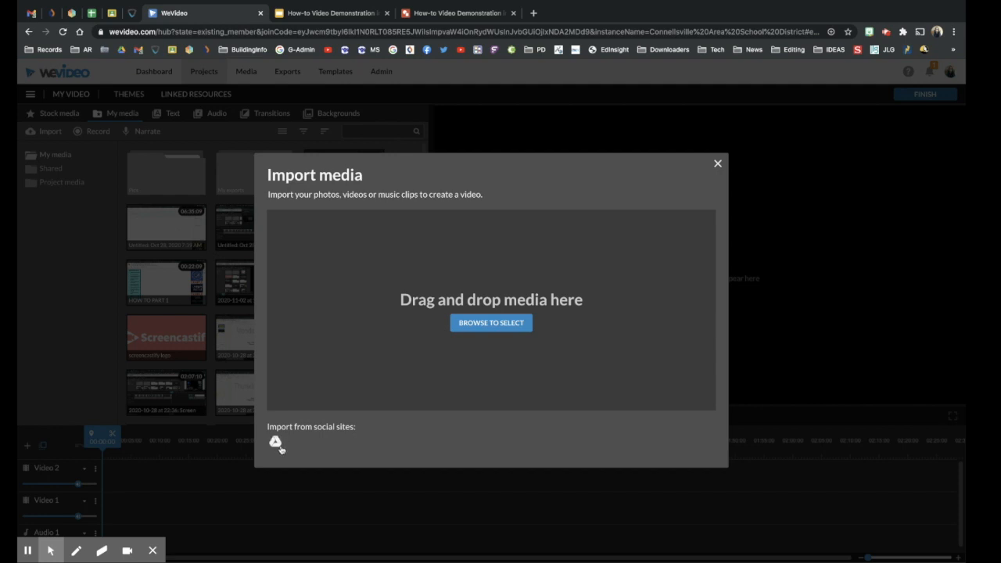
pyautogui.click(273, 443)
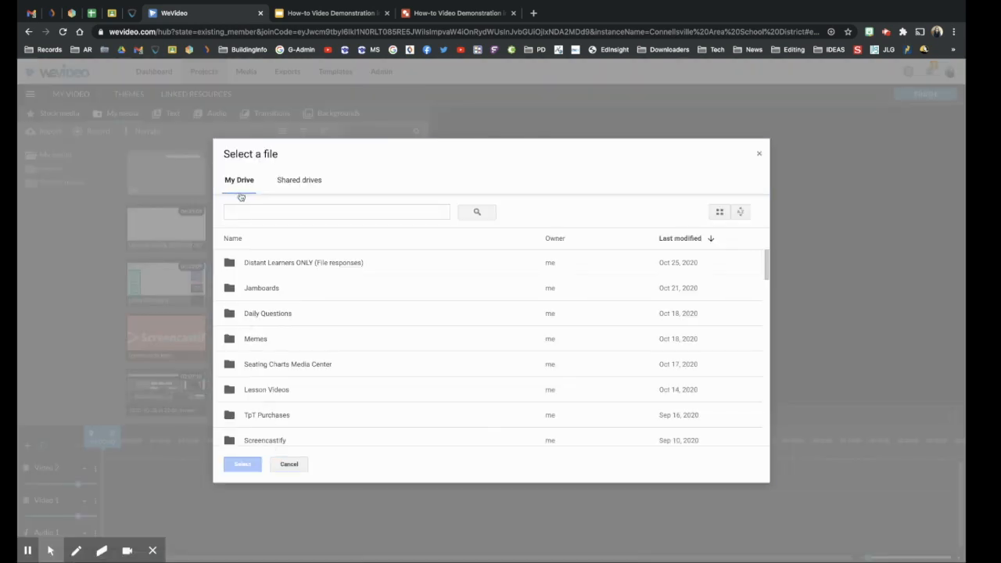
pyautogui.scroll(-1, 362, 337)
pyautogui.scroll(1, 361, 337)
# Switch the Drive files to grid view, look through the thumbnails, and return to list view
pyautogui.click(719, 212)
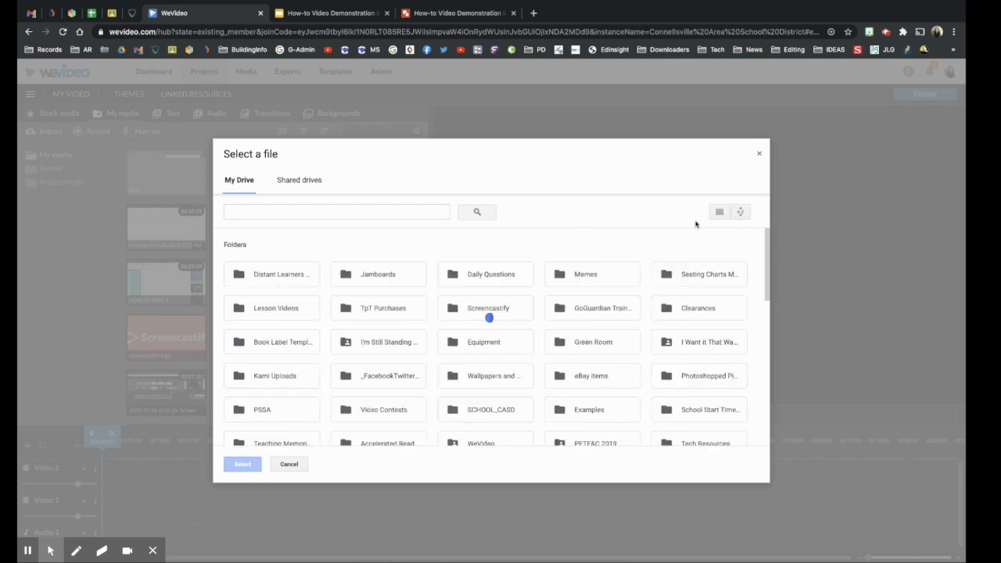
pyautogui.scroll(-3, 498, 339)
pyautogui.scroll(-3, 497, 340)
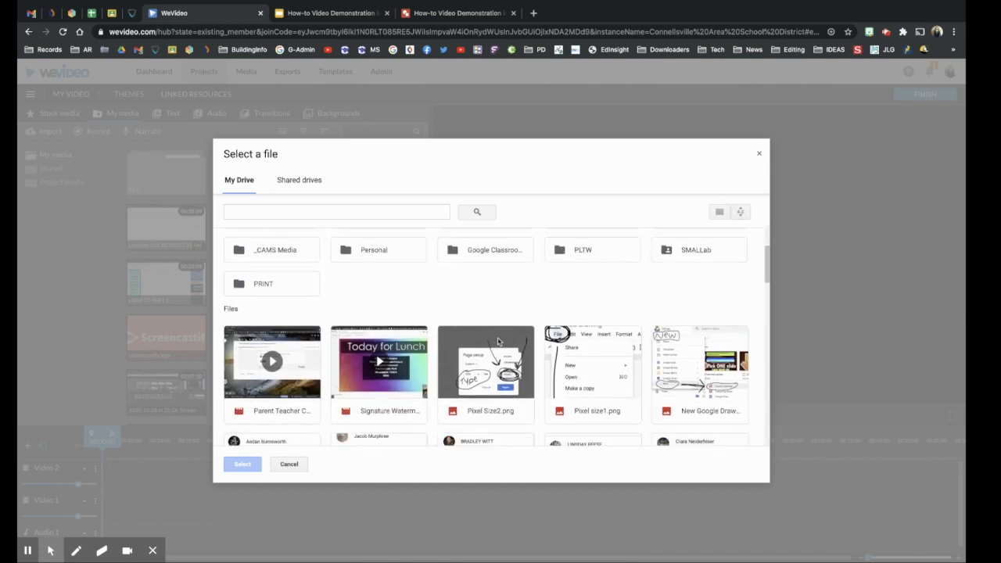
pyautogui.scroll(6, 498, 339)
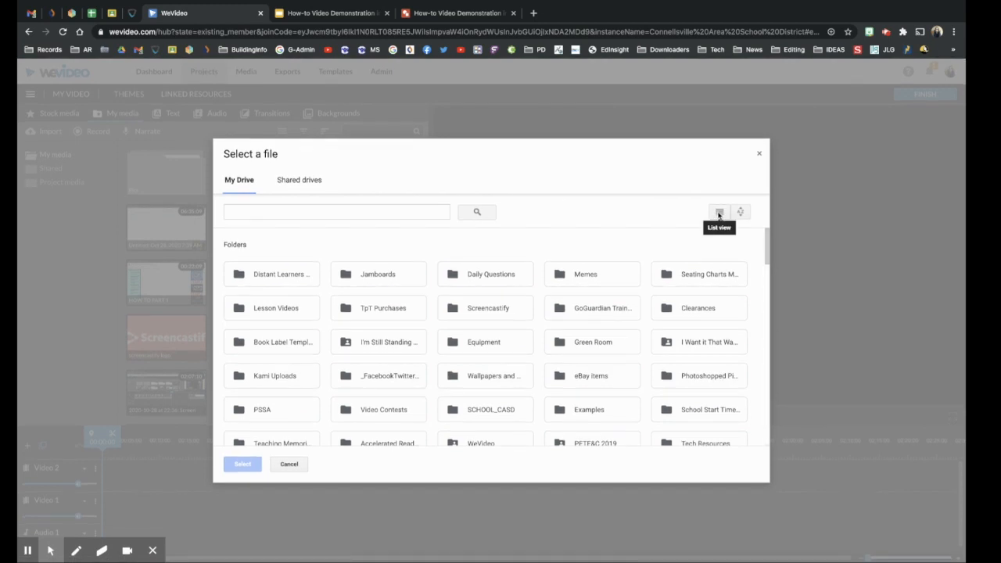
pyautogui.click(719, 212)
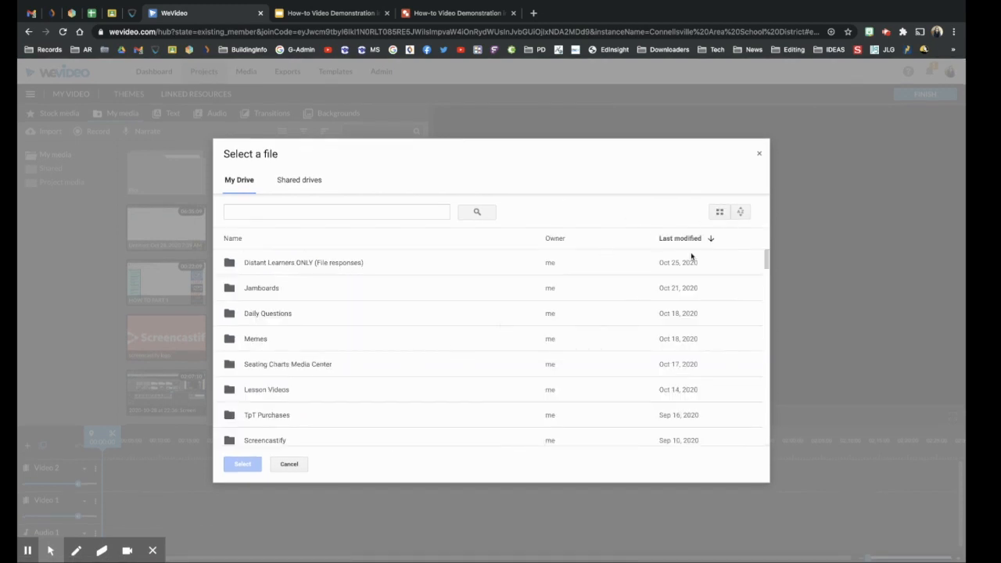
# Import the recording "HOW TO PART 1 .webm" from the Screencastify folder in My Drive
pyautogui.scroll(-2, 436, 294)
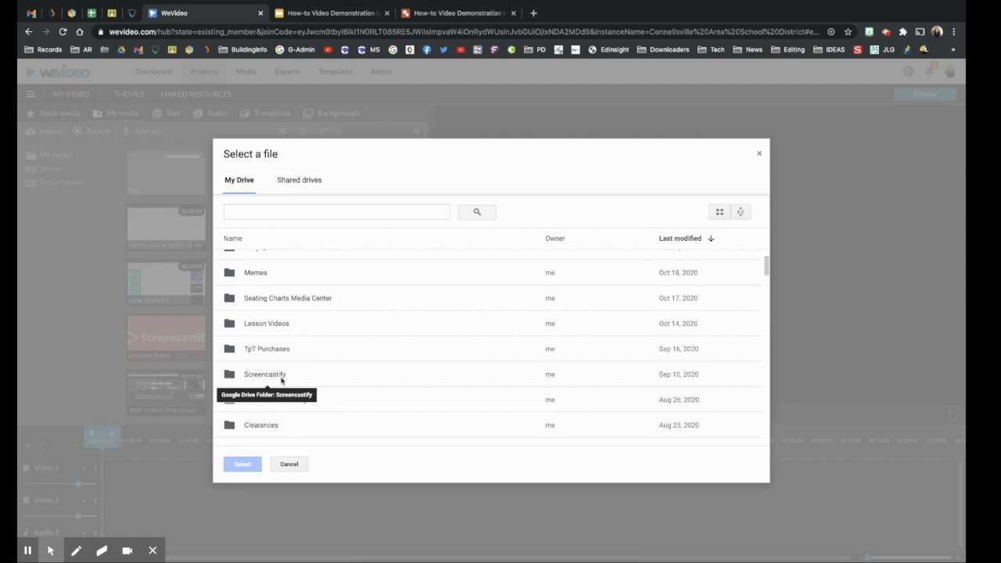
pyautogui.doubleClick(281, 380)
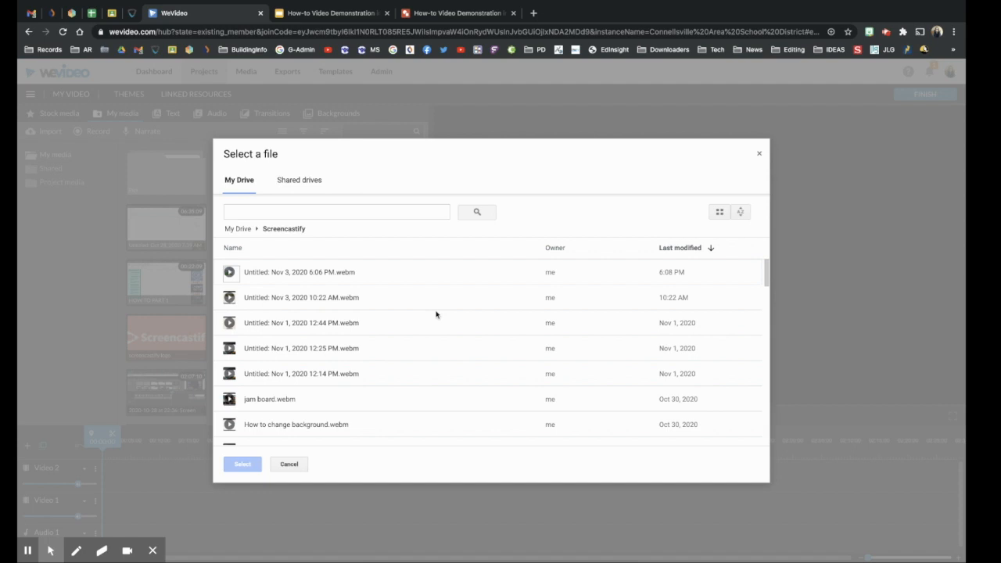
pyautogui.scroll(-2, 436, 314)
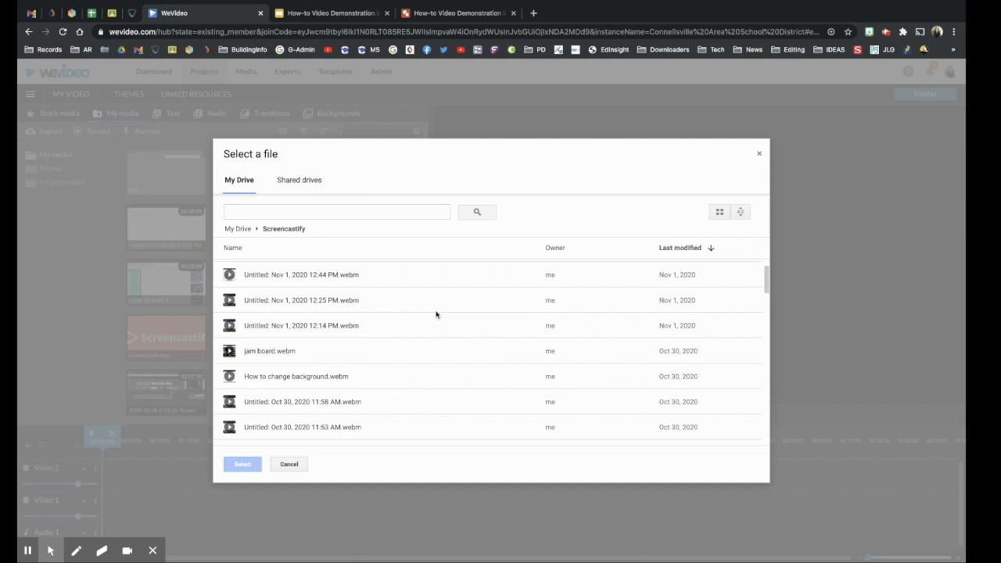
pyautogui.scroll(-1, 285, 365)
pyautogui.scroll(-3, 285, 366)
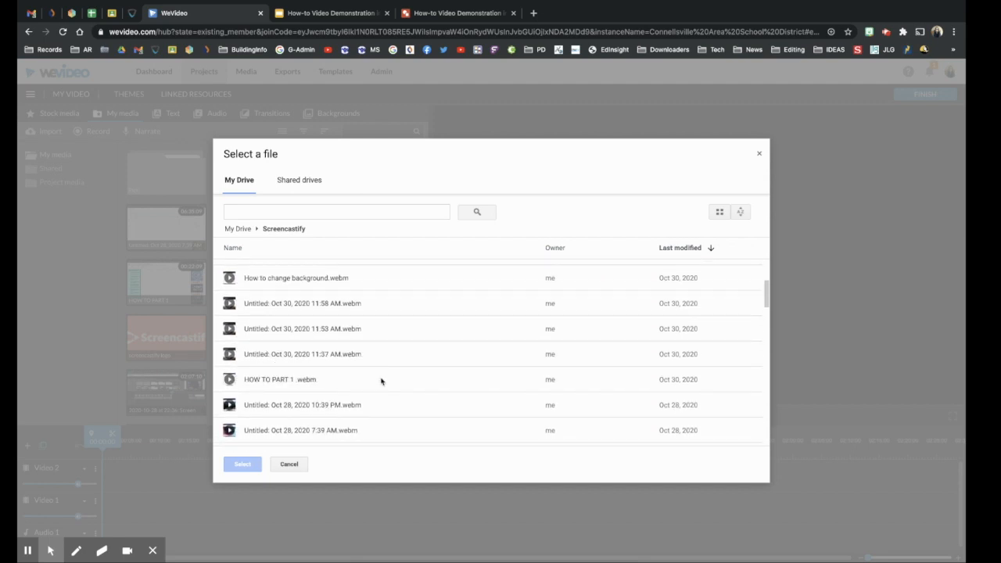
pyautogui.click(378, 380)
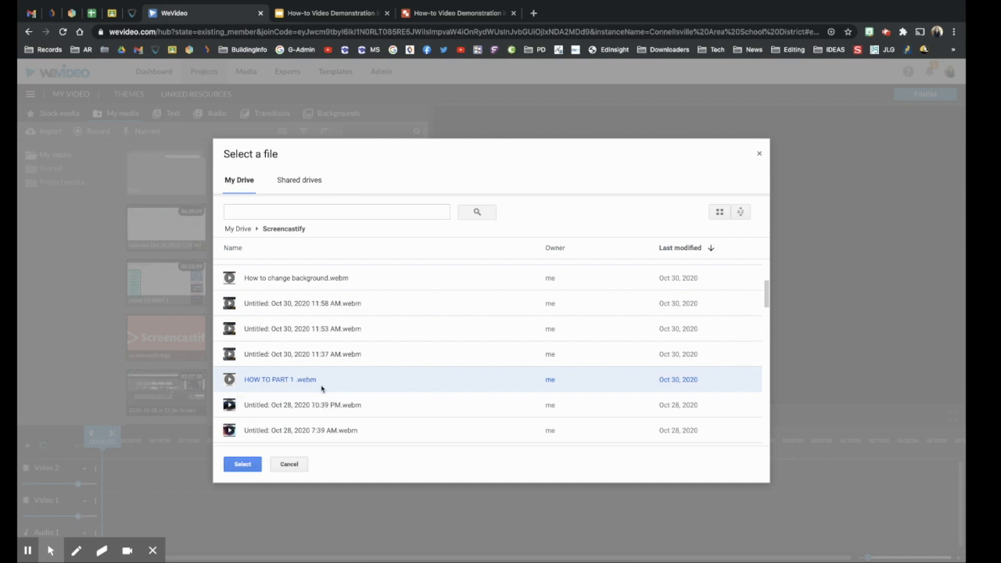
pyautogui.click(243, 464)
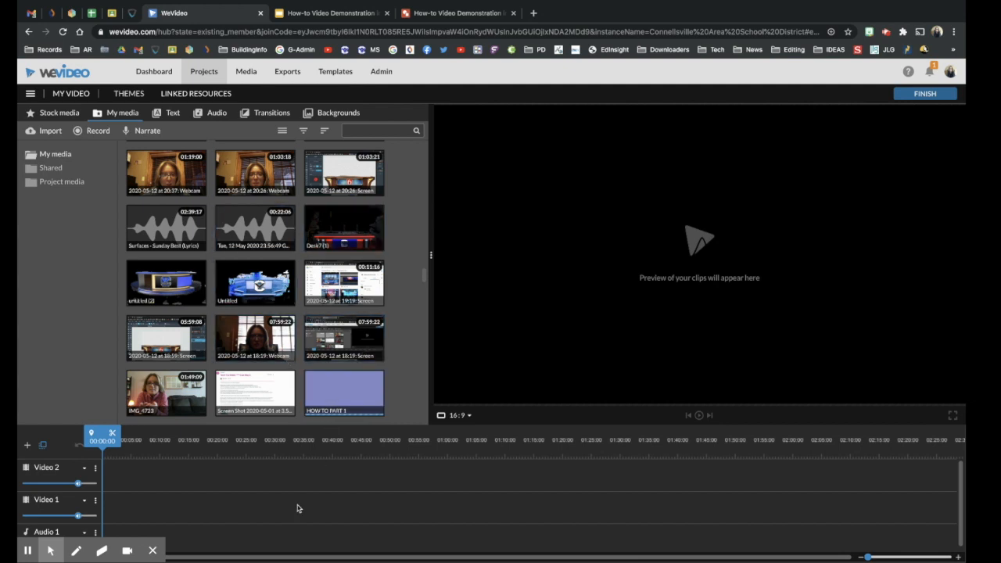
# Preview the imported HOW TO PART 1 clip and place it on the Video 1 track starting at about 00:06:15
pyautogui.click(343, 385)
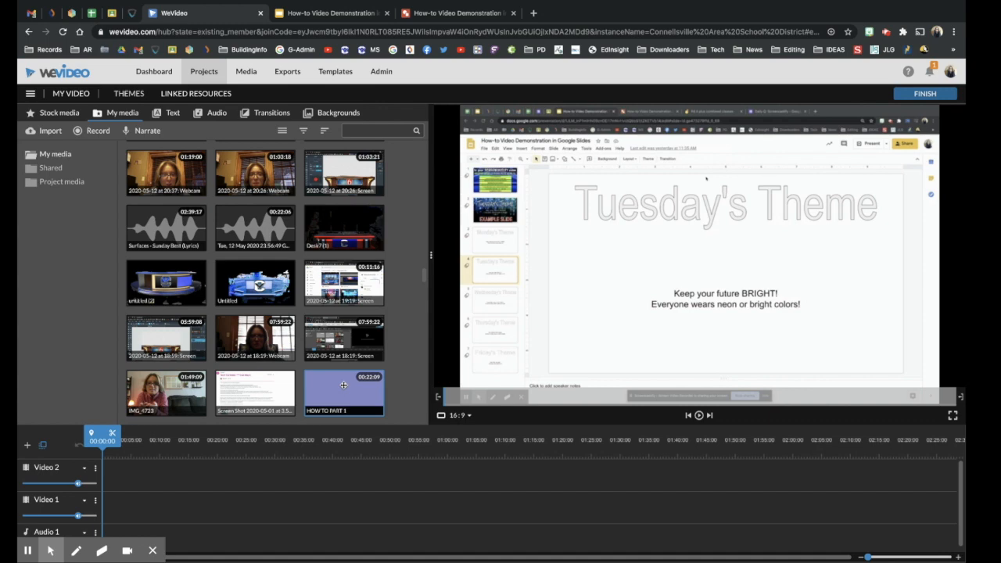
pyautogui.click(698, 415)
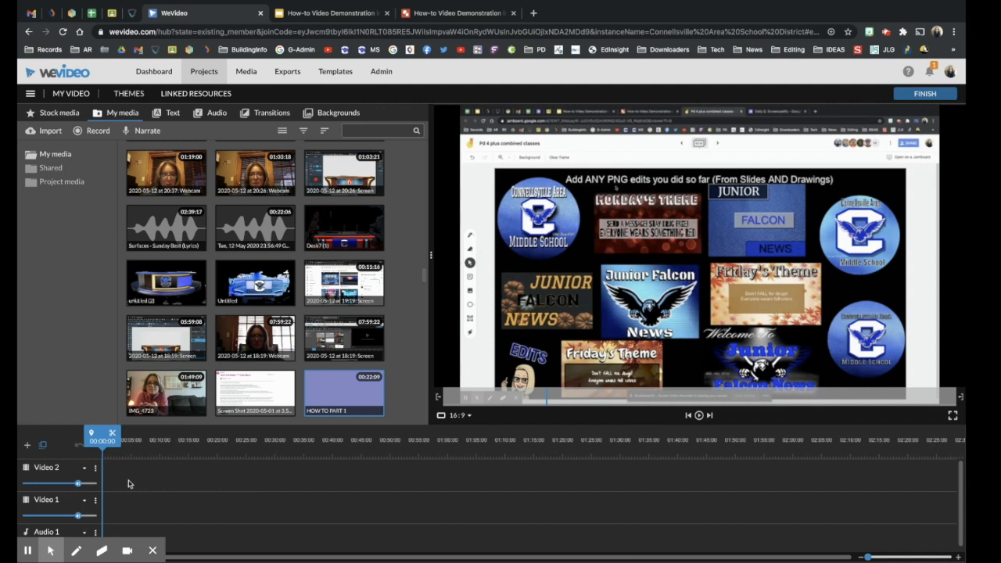
pyautogui.scroll(-1, 147, 496)
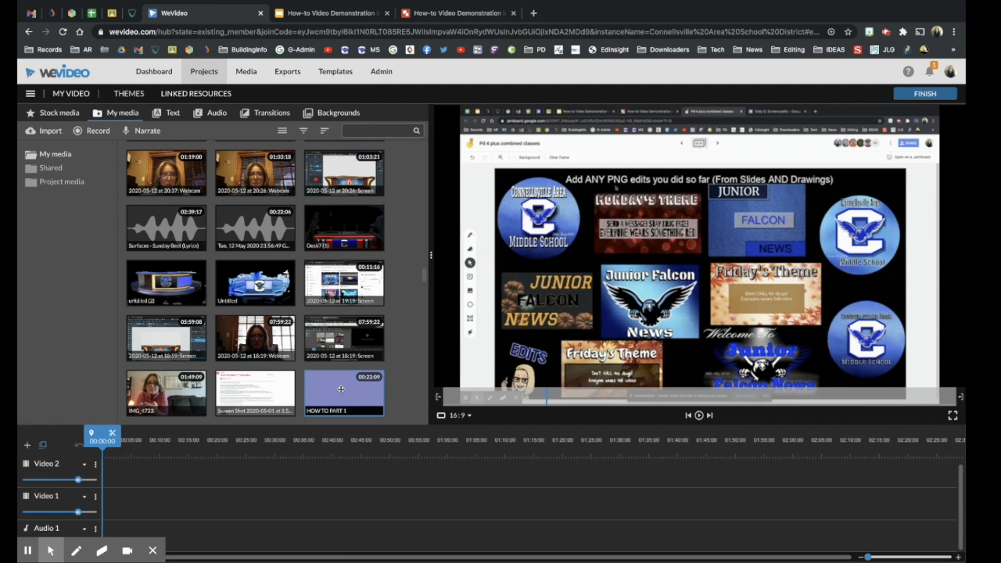
pyautogui.moveTo(341, 388); pyautogui.dragTo(190, 513)
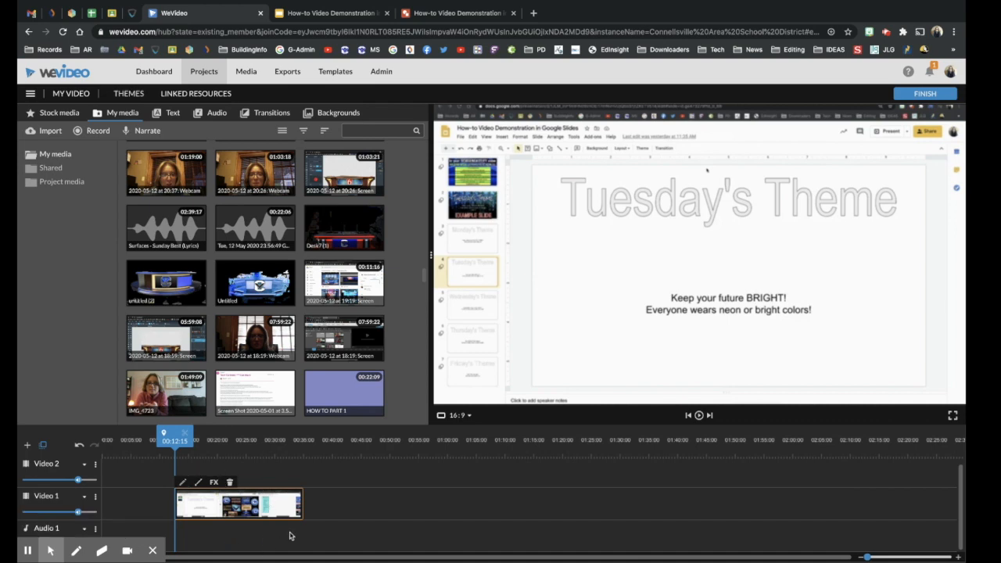
pyautogui.moveTo(201, 505); pyautogui.dragTo(120, 508)
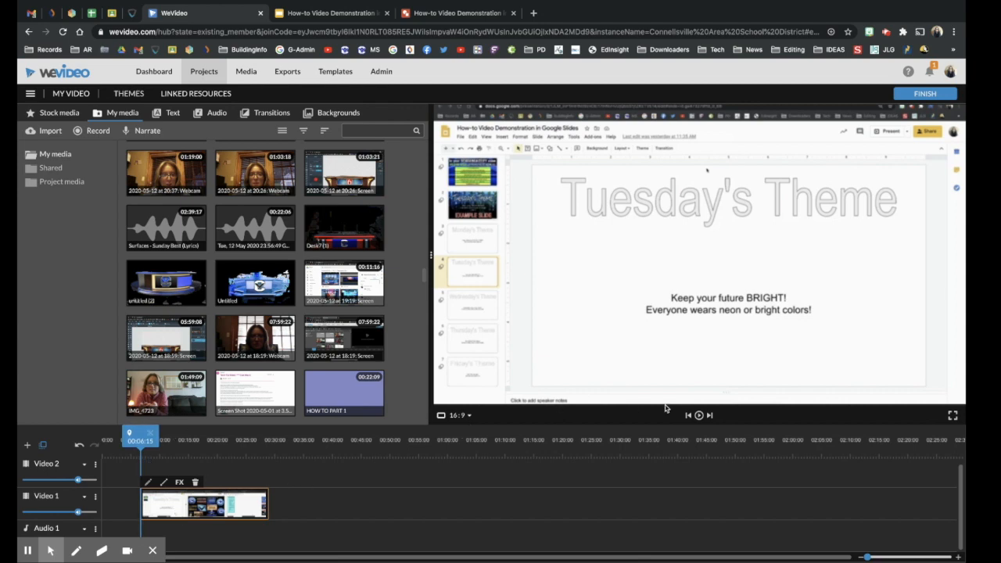
# Play the placed clip to about 00:11:20 and zoom in on the timeline until individual frames can be told apart
pyautogui.click(699, 415)
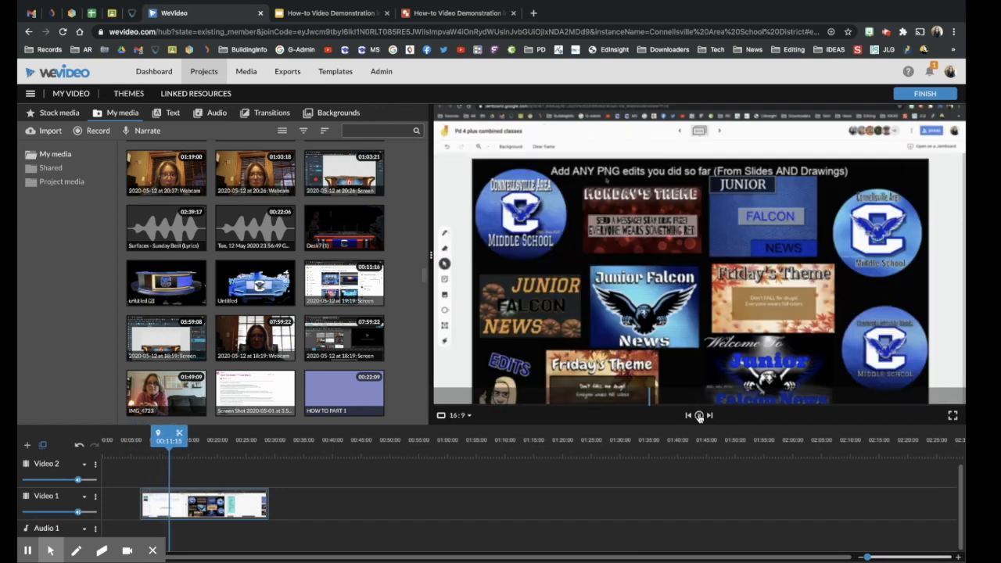
pyautogui.click(699, 415)
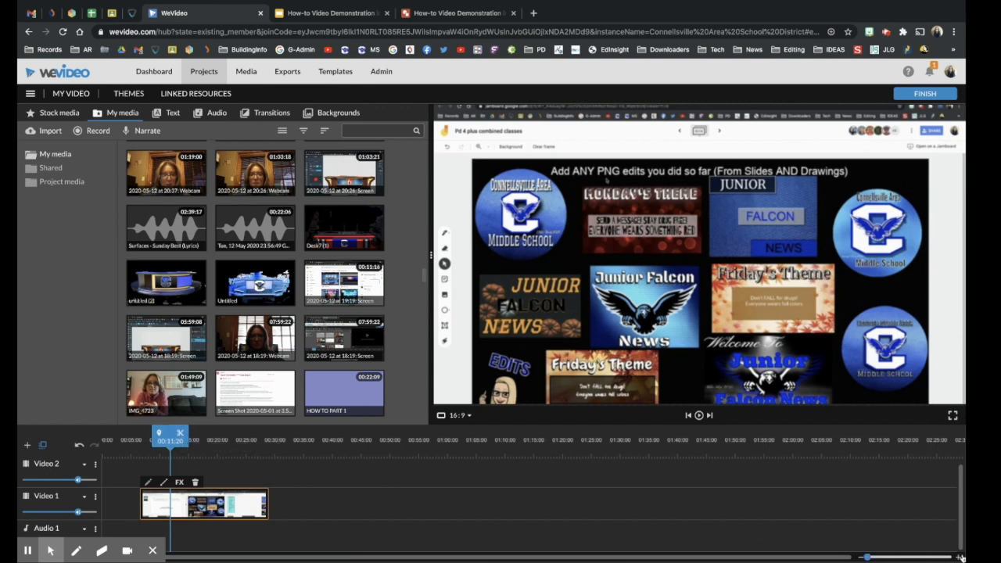
pyautogui.moveTo(868, 557); pyautogui.dragTo(875, 557)
pyautogui.moveTo(534, 437); pyautogui.dragTo(454, 439)
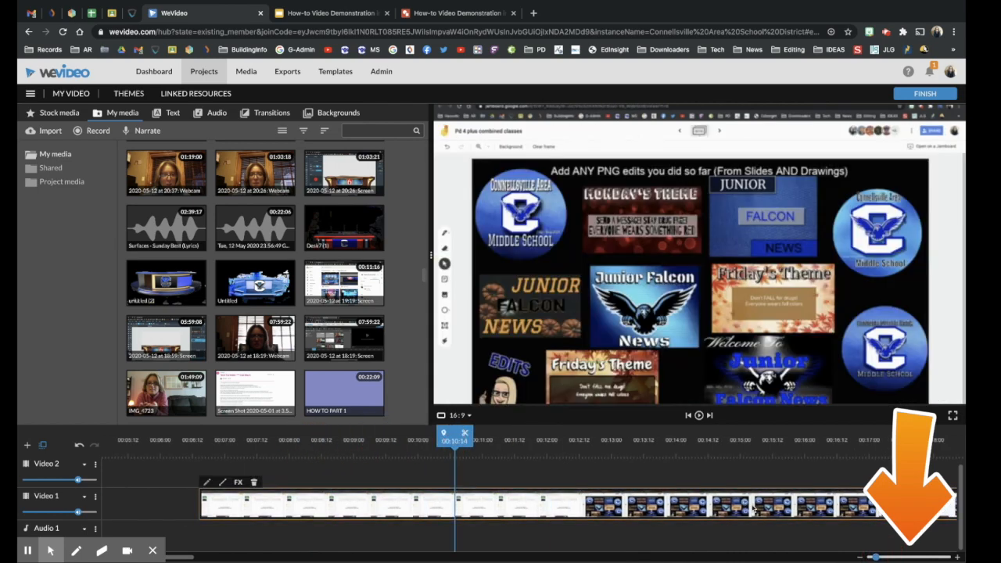
pyautogui.moveTo(875, 557)
pyautogui.mouseDown()
pyautogui.moveTo(931, 557)
pyautogui.moveTo(886, 556)
pyautogui.mouseUp()
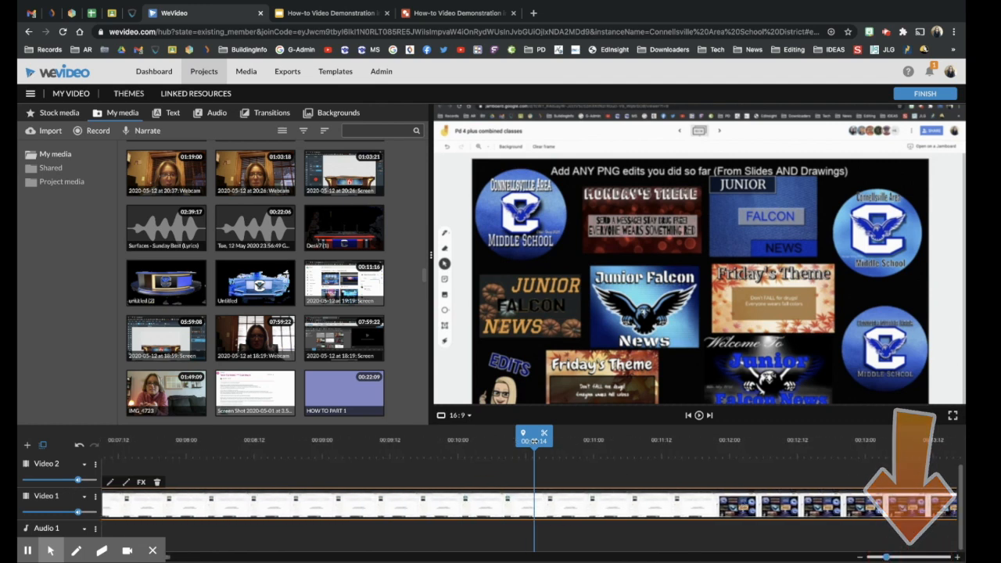
# Scrub the playhead through the Tuesday's Theme part of the clip, back to about 00:08:09
pyautogui.click(446, 440)
pyautogui.click(329, 457)
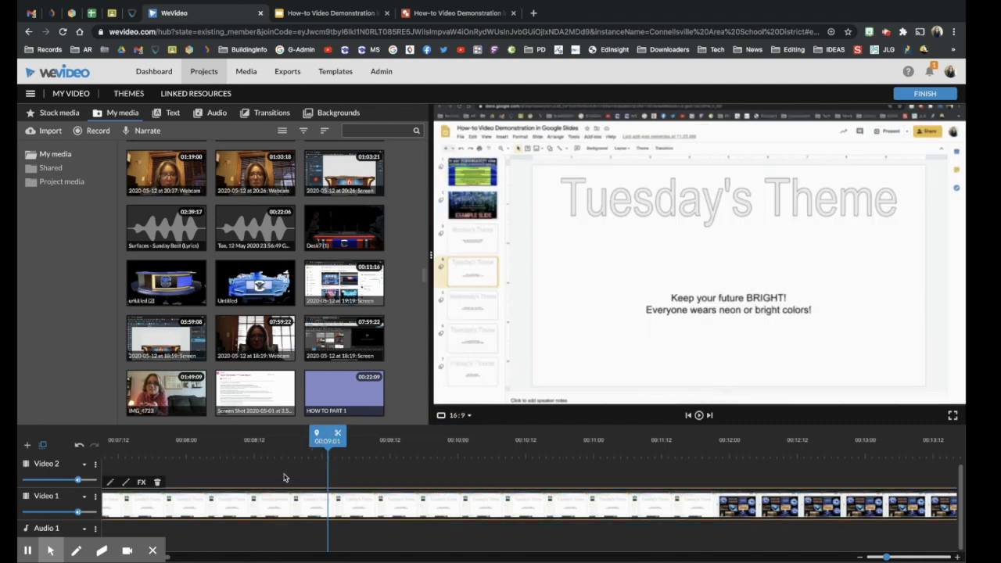
pyautogui.moveTo(327, 440); pyautogui.dragTo(534, 439)
pyautogui.click(310, 439)
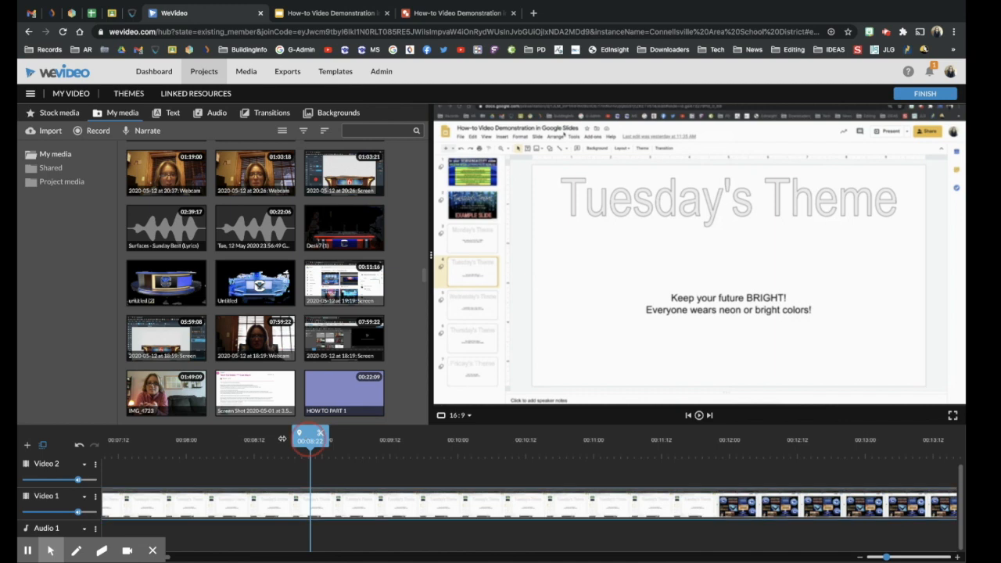
pyautogui.click(258, 508)
pyautogui.click(246, 509)
pyautogui.click(238, 512)
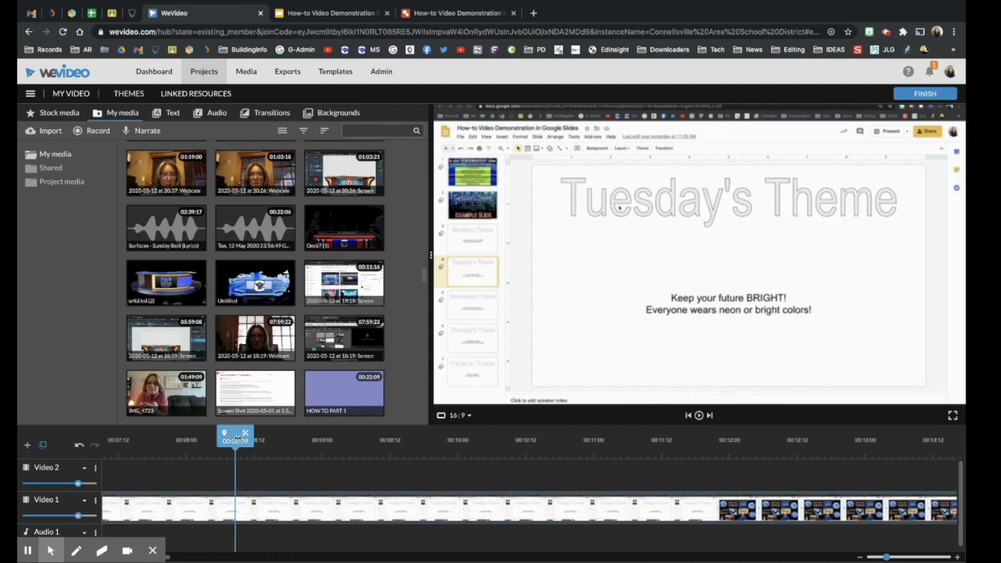
# Split the HOW TO PART 1 clip on the Video 1 track at 00:08:09 and again at 00:10:07
pyautogui.click(245, 436)
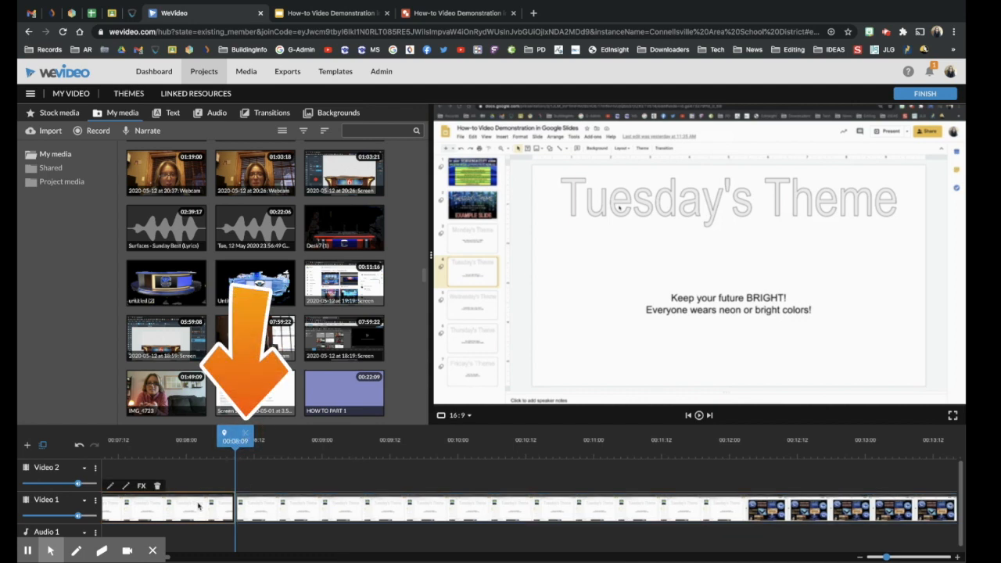
pyautogui.moveTo(236, 439); pyautogui.dragTo(305, 439)
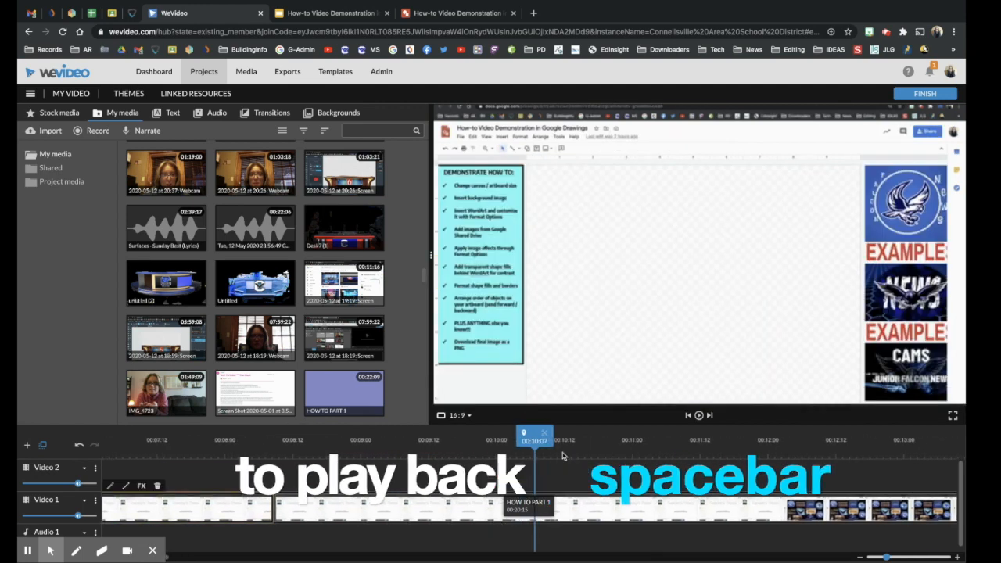
pyautogui.click(535, 512)
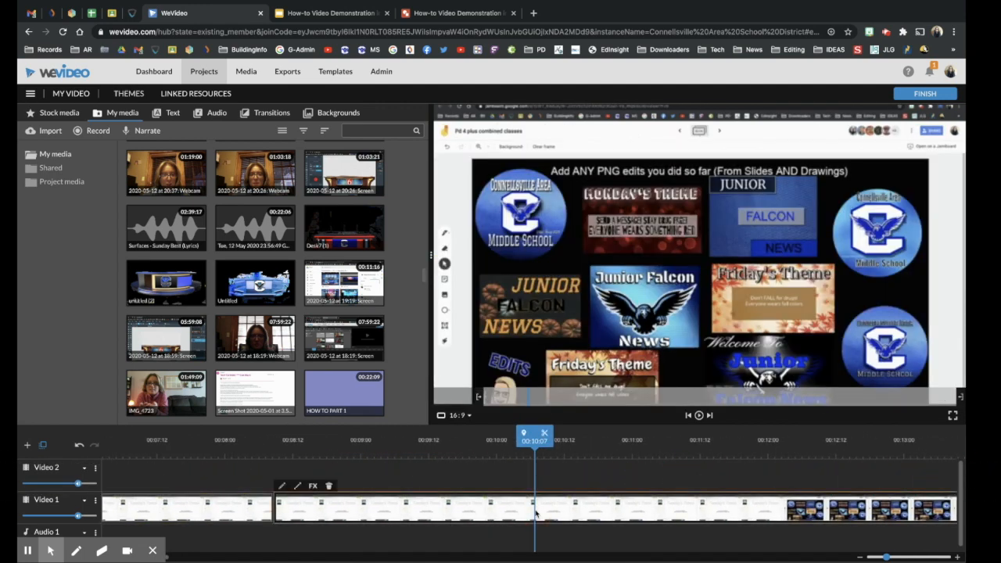
pyautogui.click(544, 436)
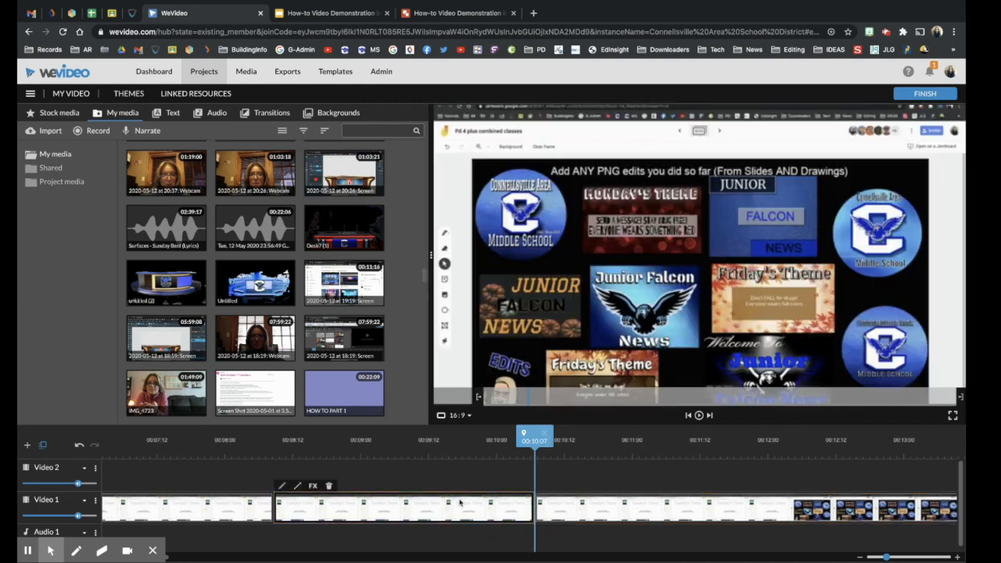
# Delete the segment between the two splits and move the remaining clip back to 00:08:09, closing the gap
pyautogui.click(420, 476)
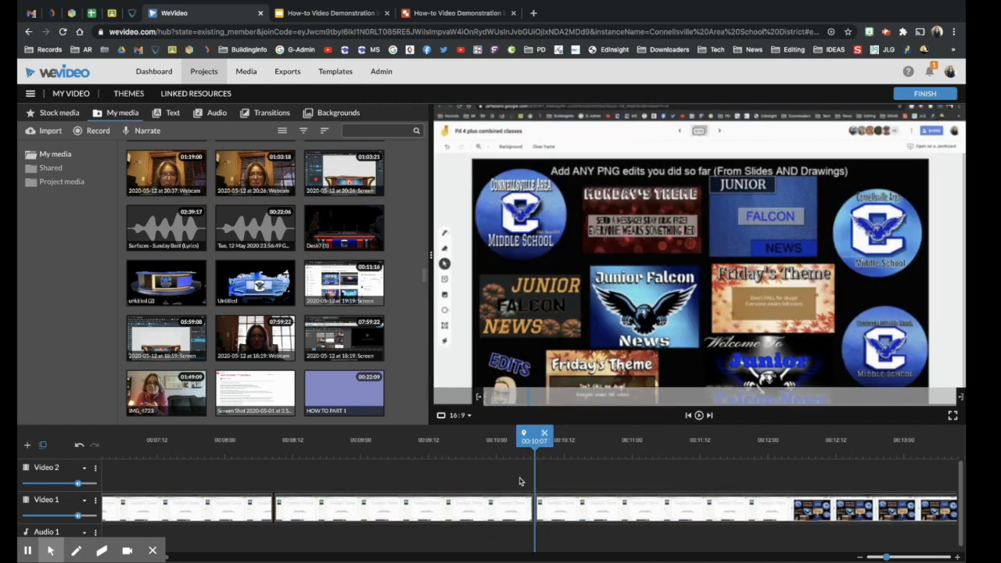
pyautogui.click(395, 482)
pyautogui.click(396, 502)
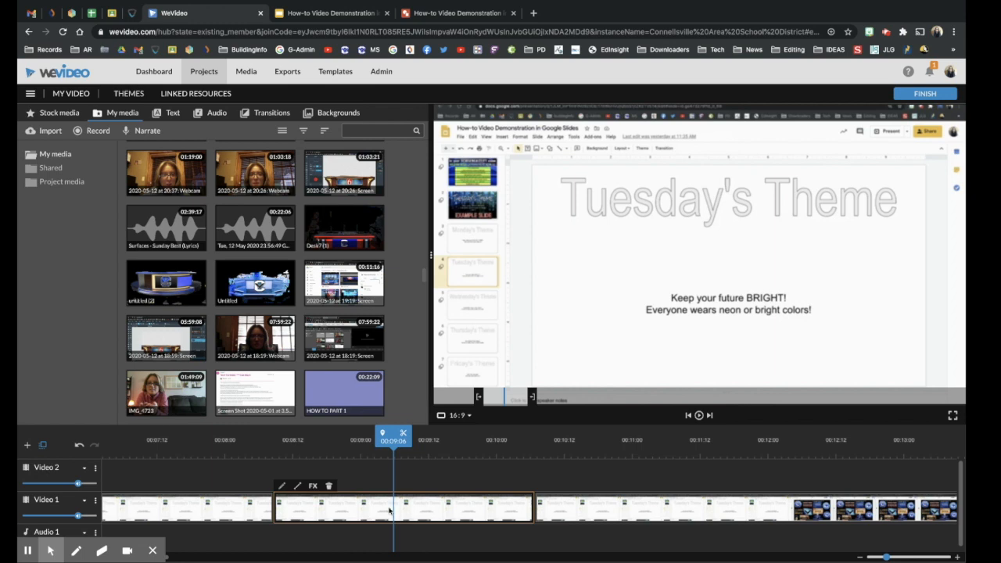
pyautogui.press('Delete')
pyautogui.moveTo(569, 500); pyautogui.dragTo(313, 516)
pyautogui.moveTo(312, 516)
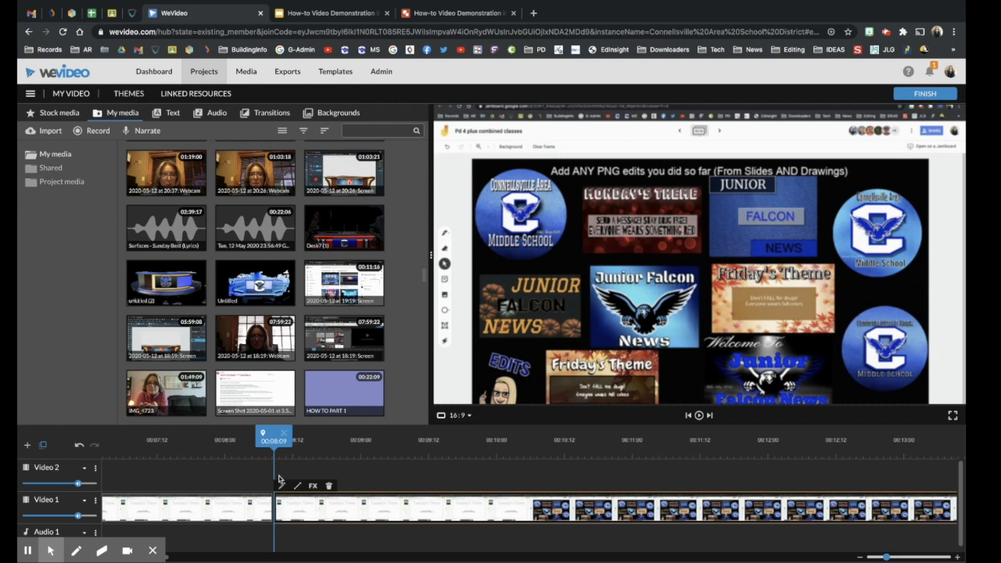
# Place the playhead at the start of the first Video 1 clip, at 00:06:15
pyautogui.hscroll(-3, 271, 482)
pyautogui.moveTo(467, 433); pyautogui.dragTo(39, 431)
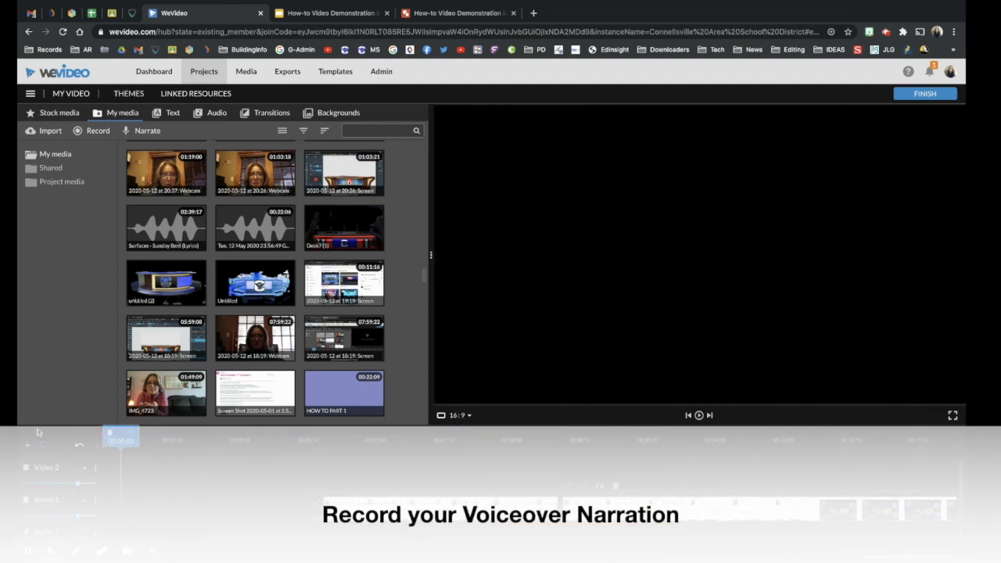
pyautogui.moveTo(119, 435); pyautogui.dragTo(324, 435)
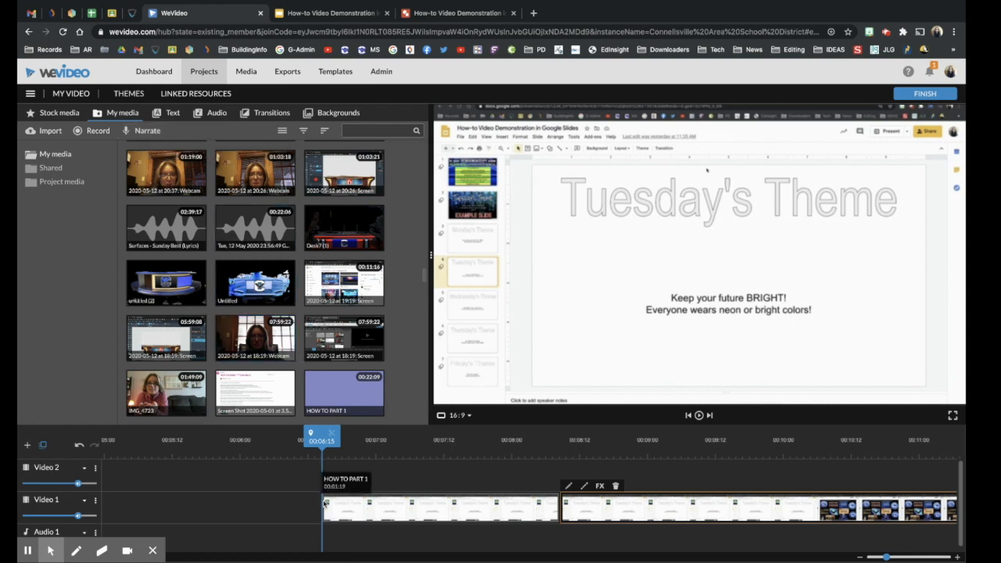
pyautogui.moveTo(318, 438); pyautogui.dragTo(322, 436)
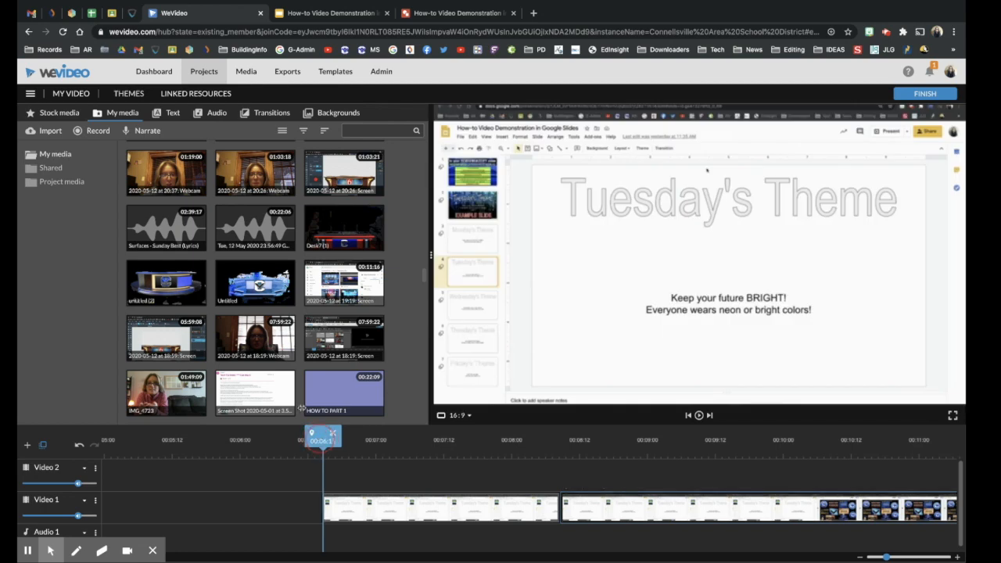
# Open the voiceover recorder, set the site's microphone permission, and reload the page to apply it
pyautogui.click(145, 131)
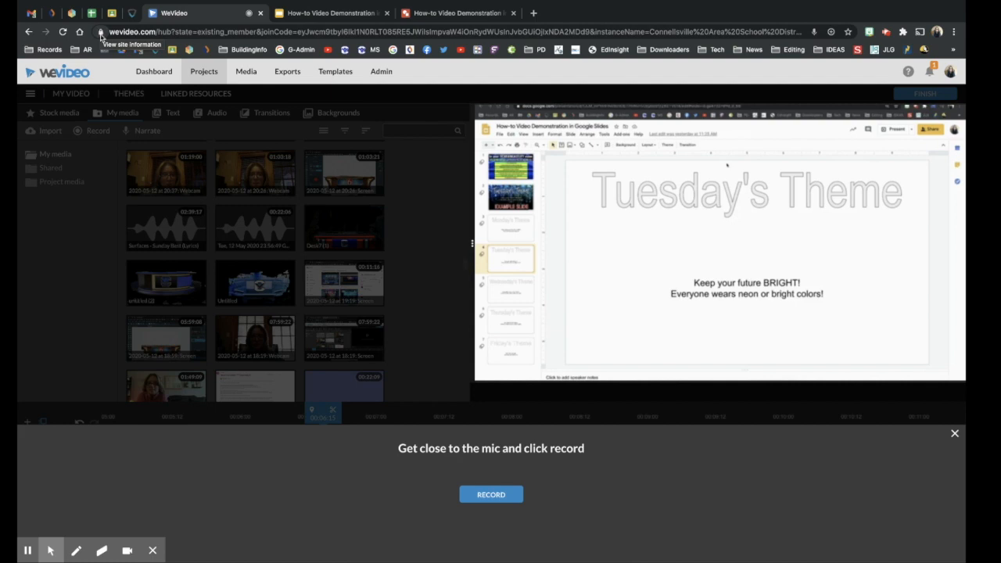
pyautogui.click(100, 32)
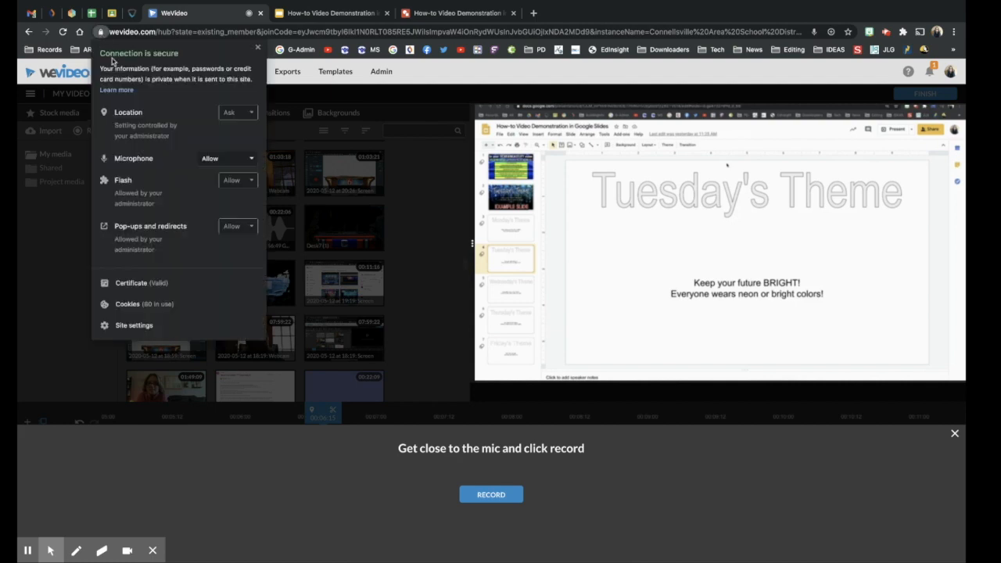
pyautogui.click(220, 160)
pyautogui.click(220, 188)
pyautogui.click(430, 144)
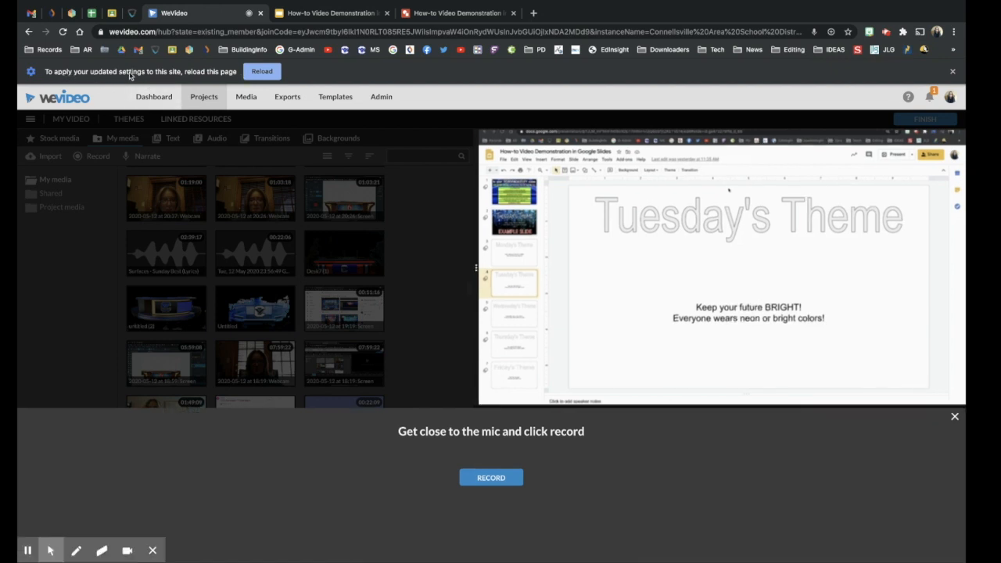
pyautogui.click(263, 72)
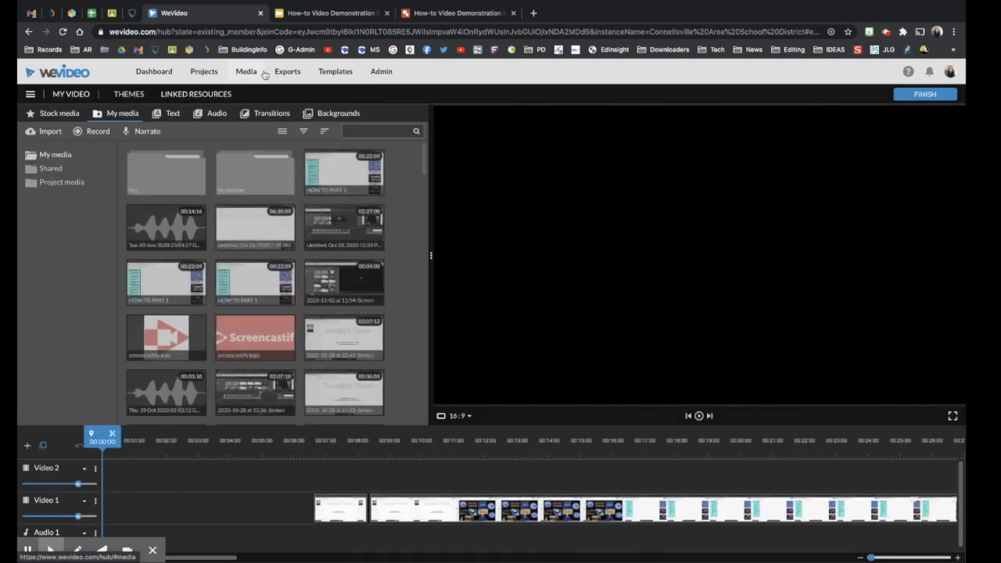
# Record a voiceover narration of about 10 seconds starting at 00:06:14, where the video clip begins
pyautogui.click(214, 440)
pyautogui.click(310, 442)
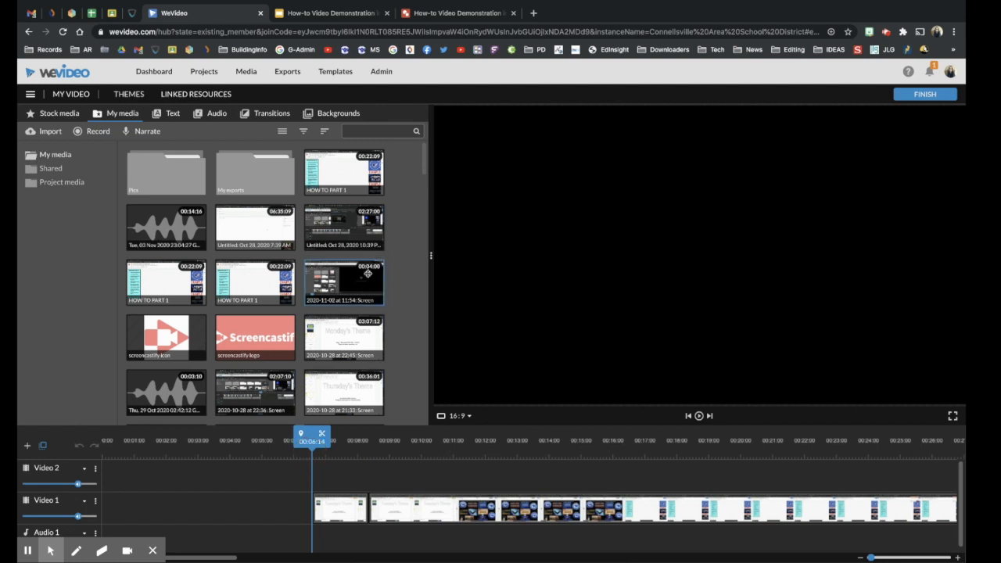
pyautogui.click(148, 131)
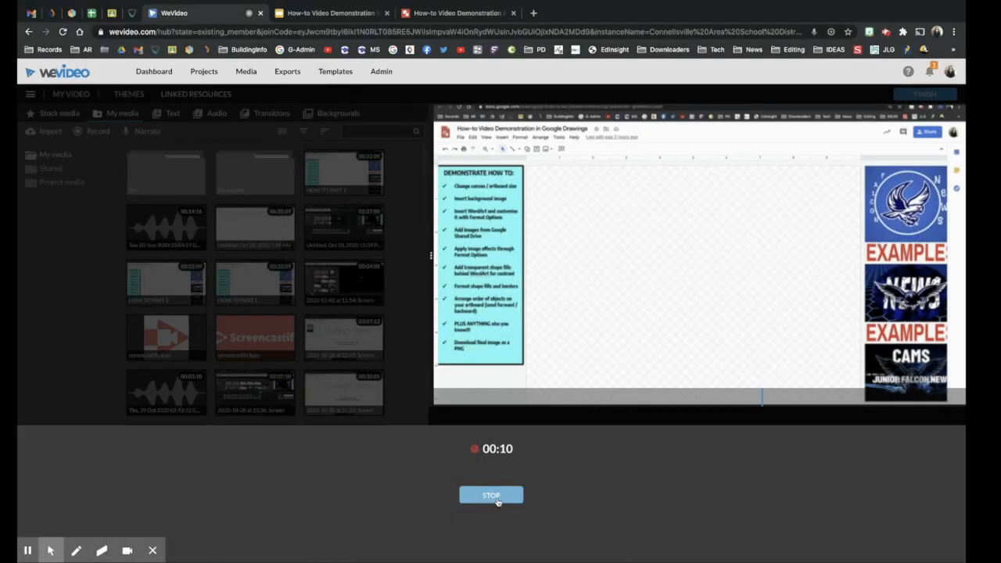
pyautogui.click(495, 499)
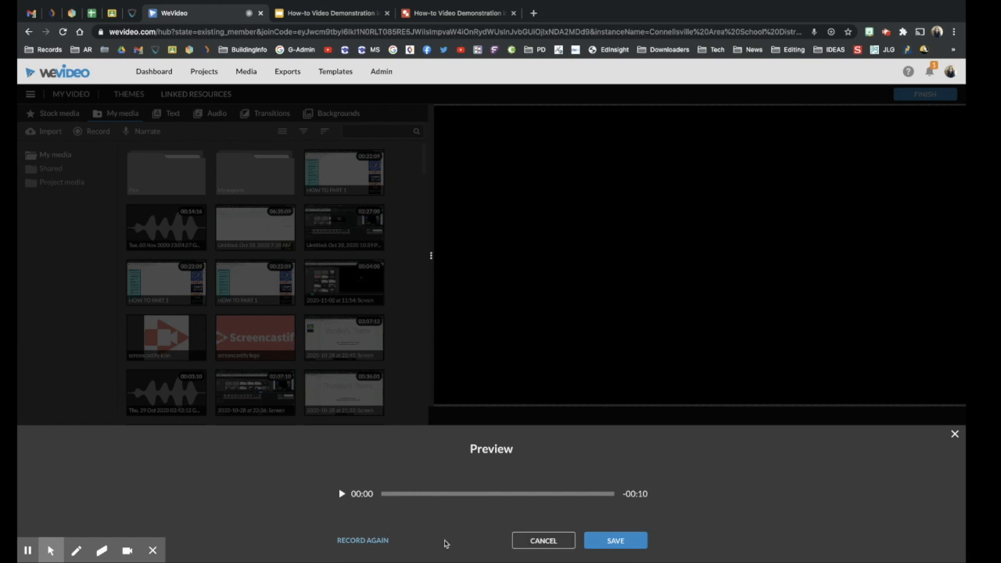
# Preview the recorded narration briefly, save it to the project, and check its placement on the Voiceover 1 track
pyautogui.click(341, 494)
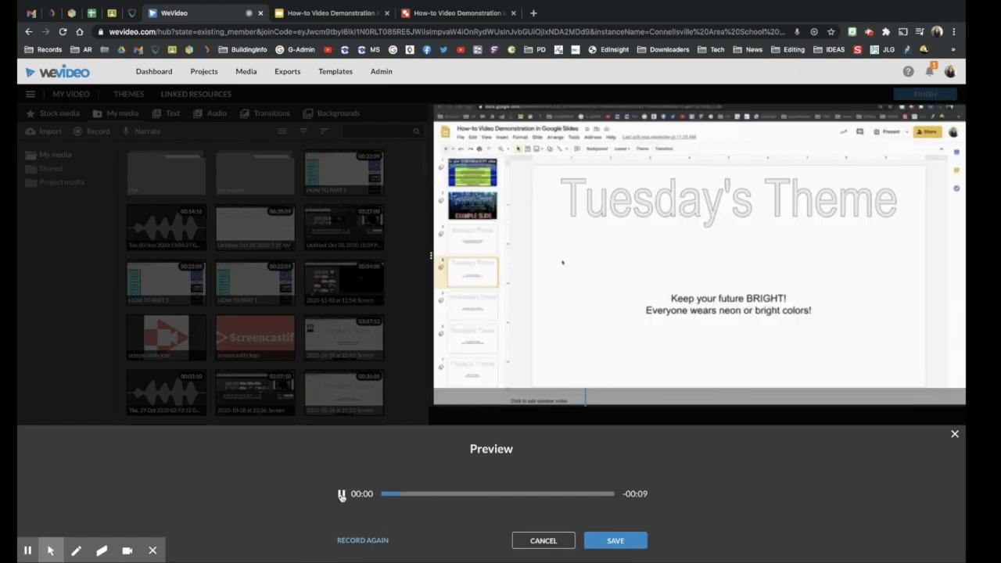
pyautogui.click(340, 494)
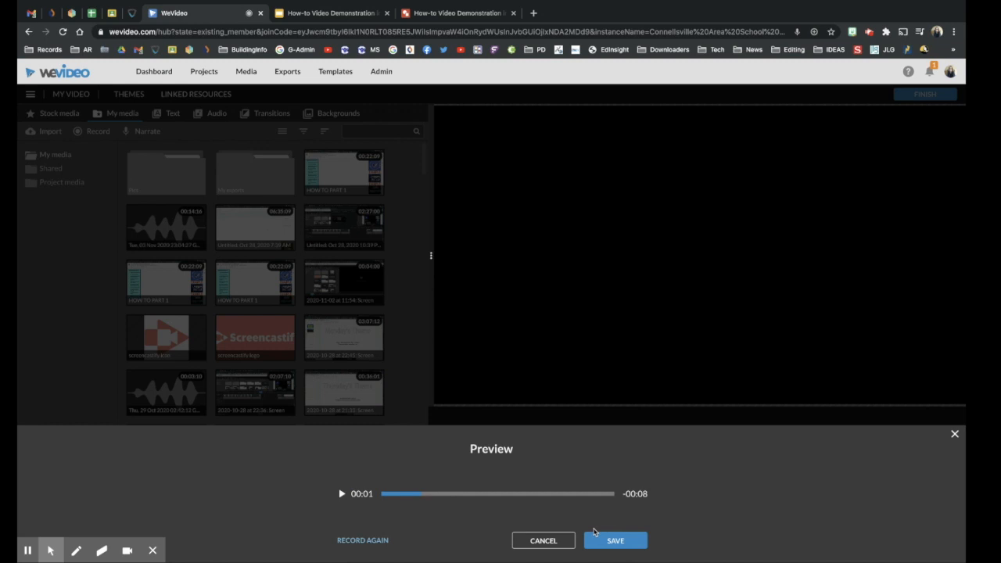
pyautogui.click(616, 541)
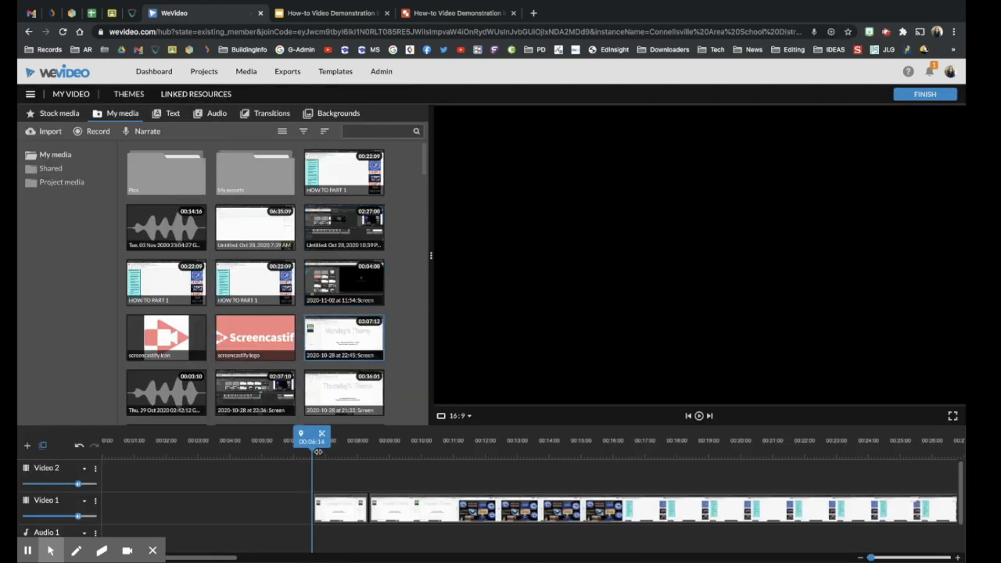
pyautogui.scroll(-2, 315, 534)
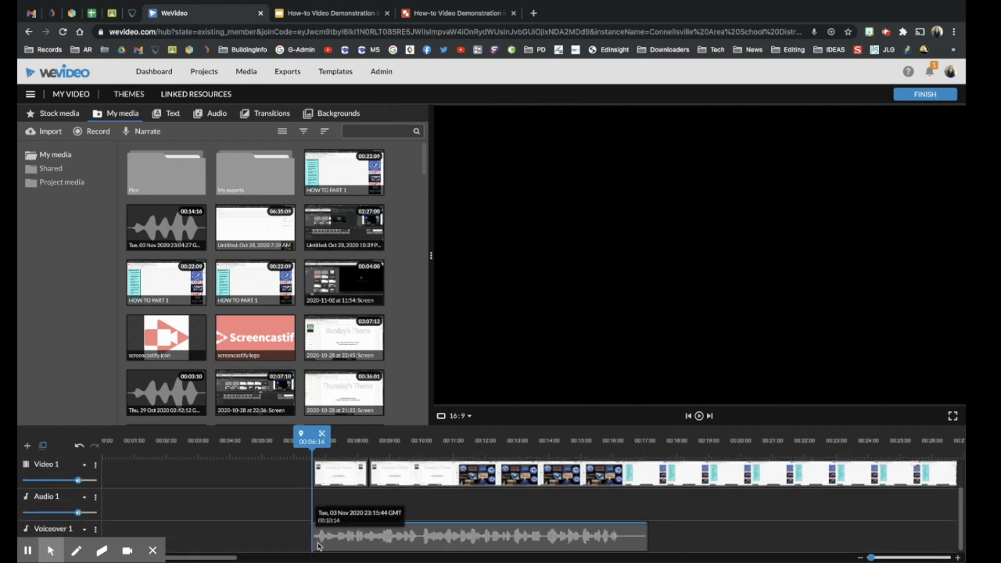
pyautogui.moveTo(962, 517)
pyautogui.mouseDown()
pyautogui.moveTo(961, 490)
pyautogui.moveTo(961, 522)
pyautogui.mouseUp()
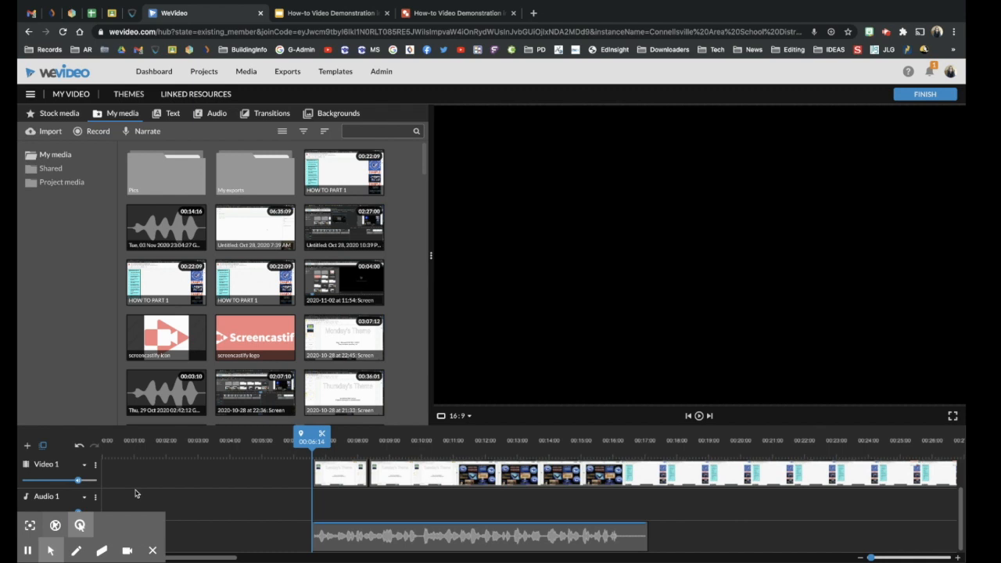
pyautogui.click(235, 504)
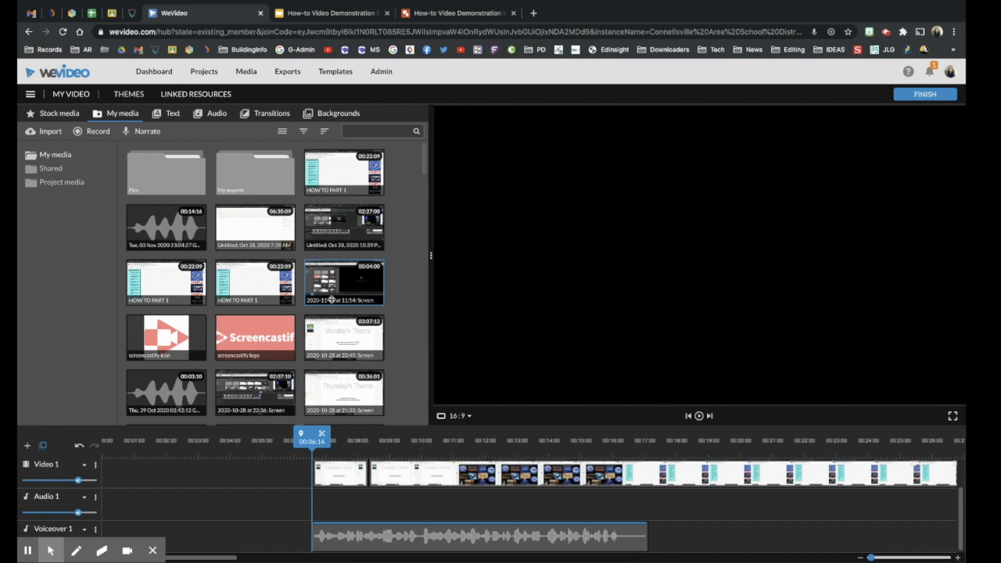
# Show My media as a list and sort the items by date uploaded
pyautogui.click(283, 133)
pyautogui.scroll(-1, 255, 248)
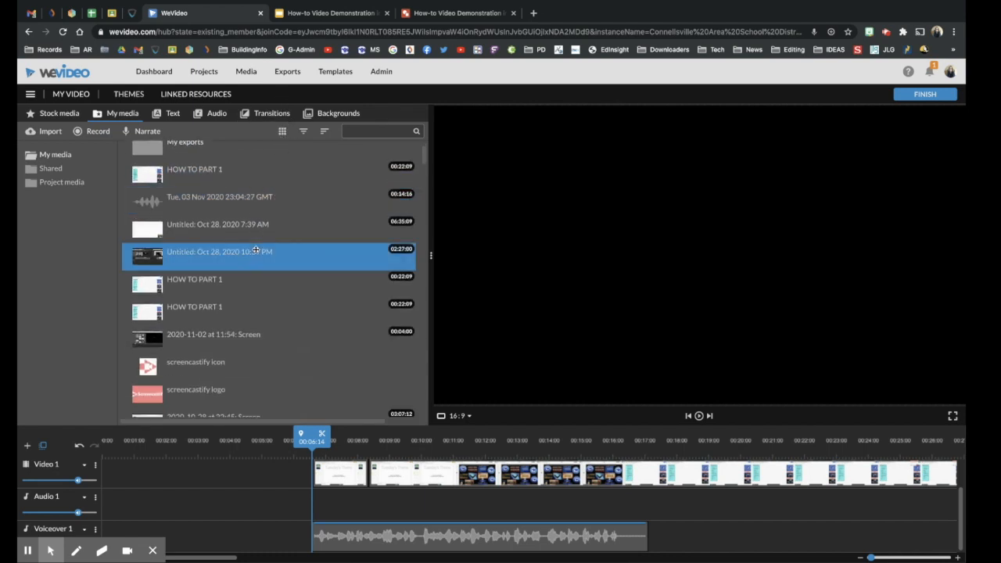
pyautogui.scroll(-2, 256, 249)
pyautogui.click(303, 131)
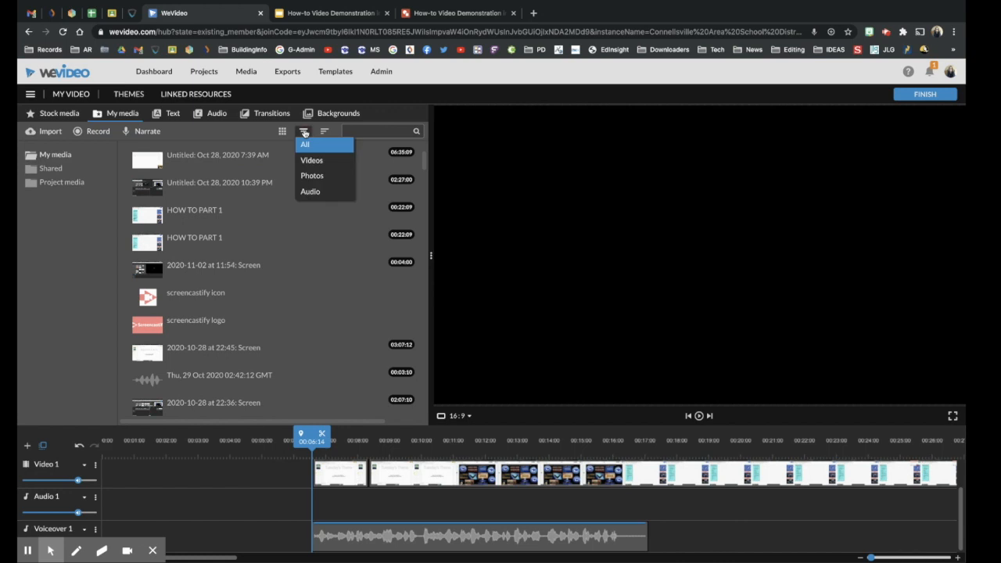
pyautogui.click(325, 131)
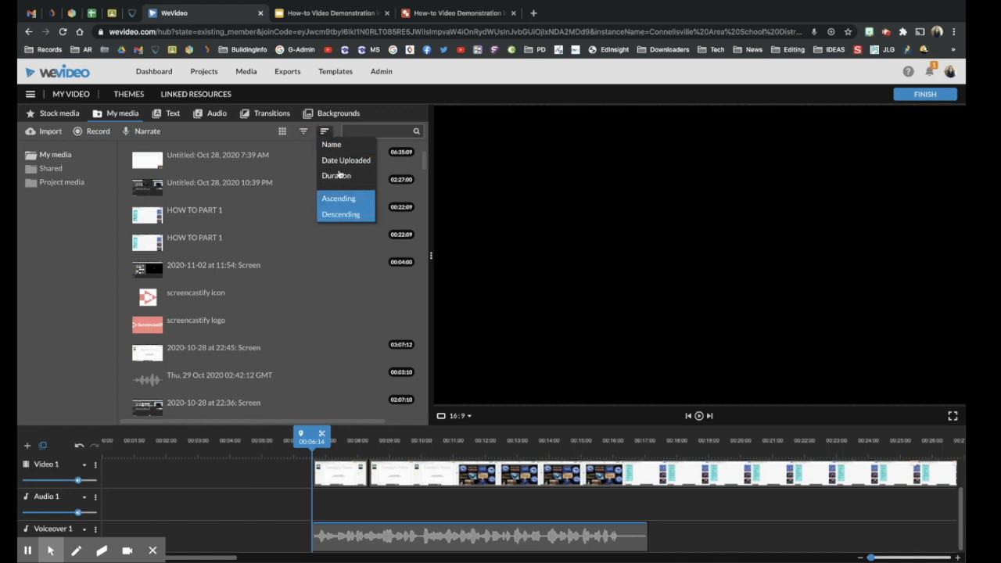
pyautogui.click(336, 162)
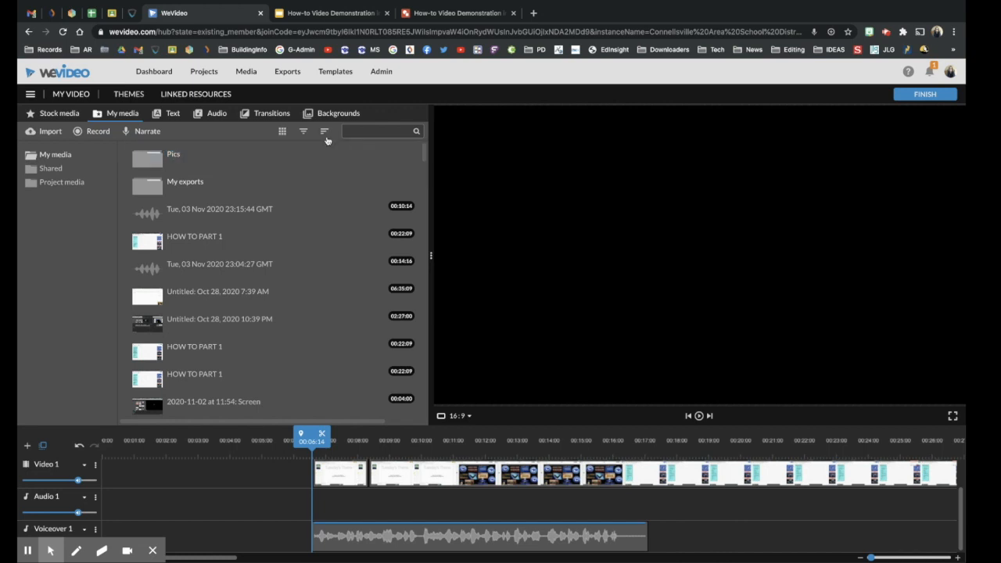
pyautogui.click(324, 131)
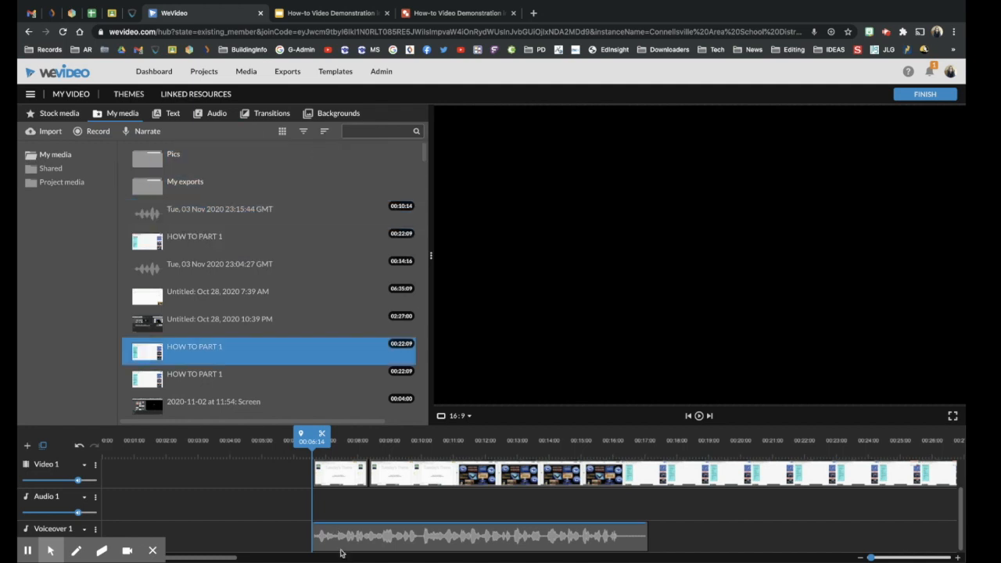
# Record and save a second narration of about 6 seconds starting at 00:17:02, where the first voiceover ends
pyautogui.moveTo(312, 437); pyautogui.dragTo(649, 484)
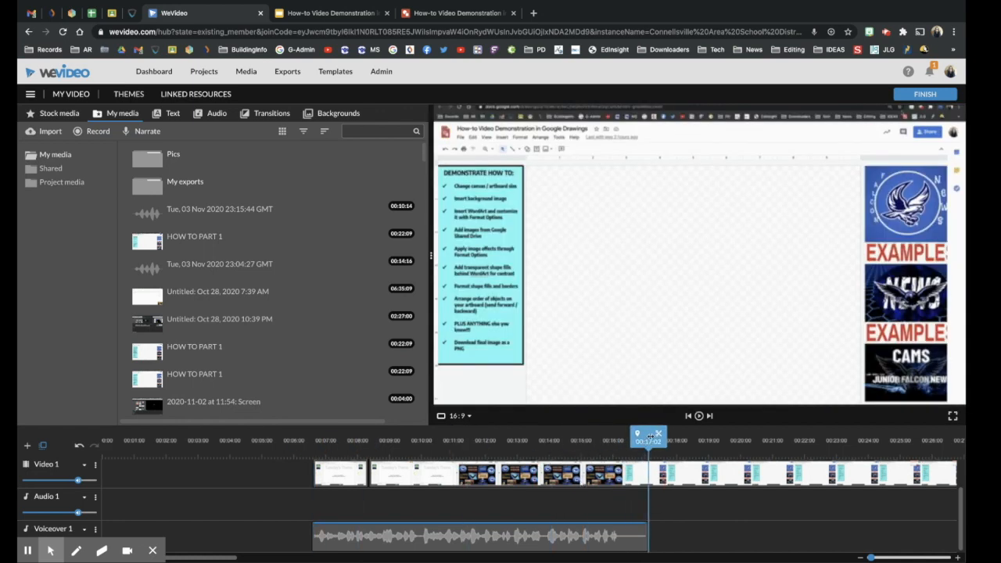
pyautogui.click(140, 132)
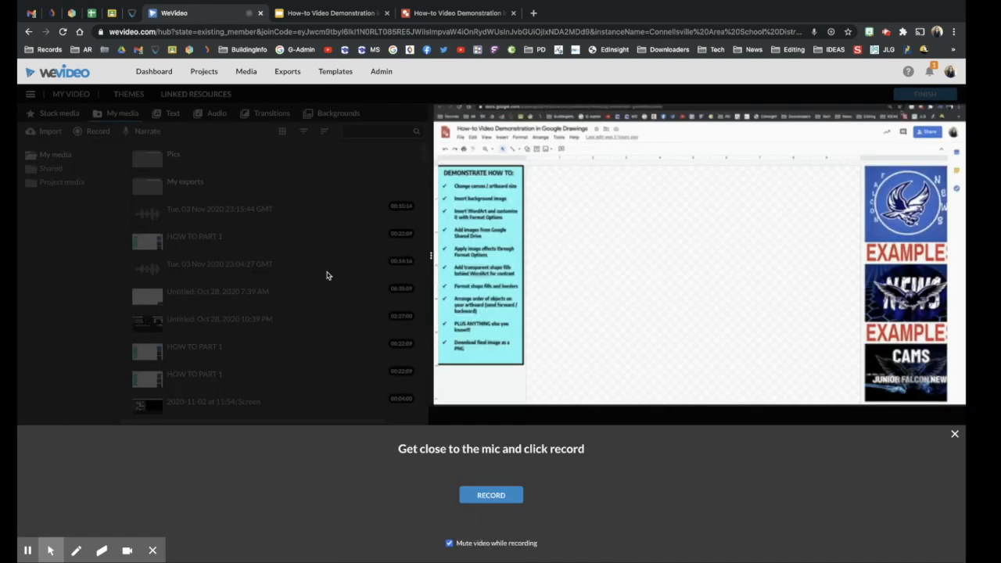
pyautogui.click(501, 499)
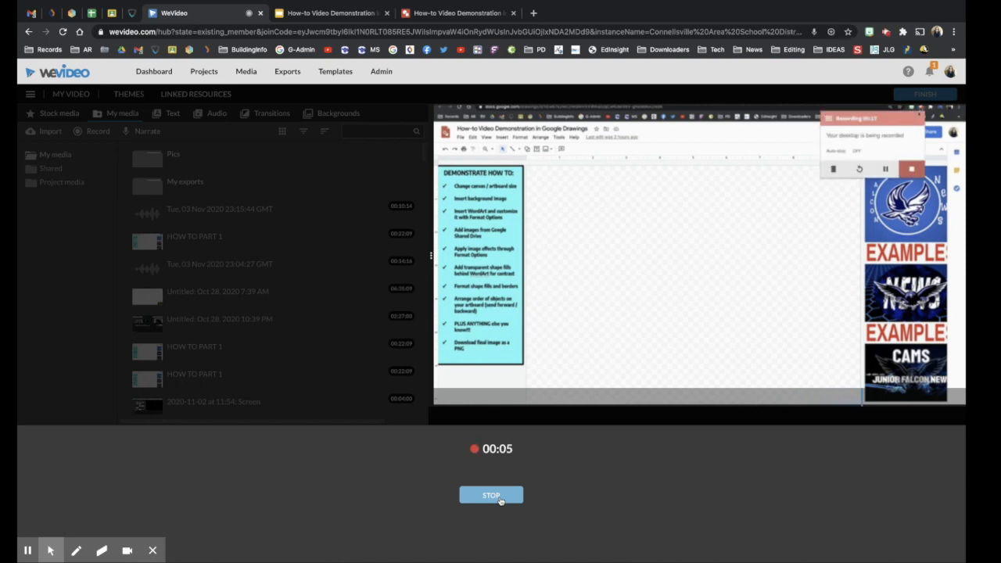
pyautogui.click(491, 495)
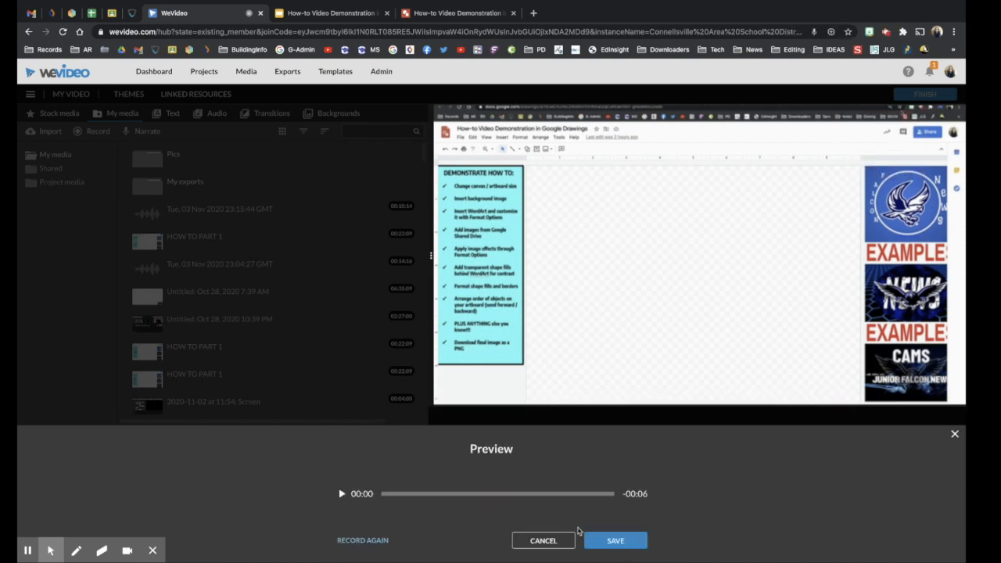
pyautogui.click(615, 540)
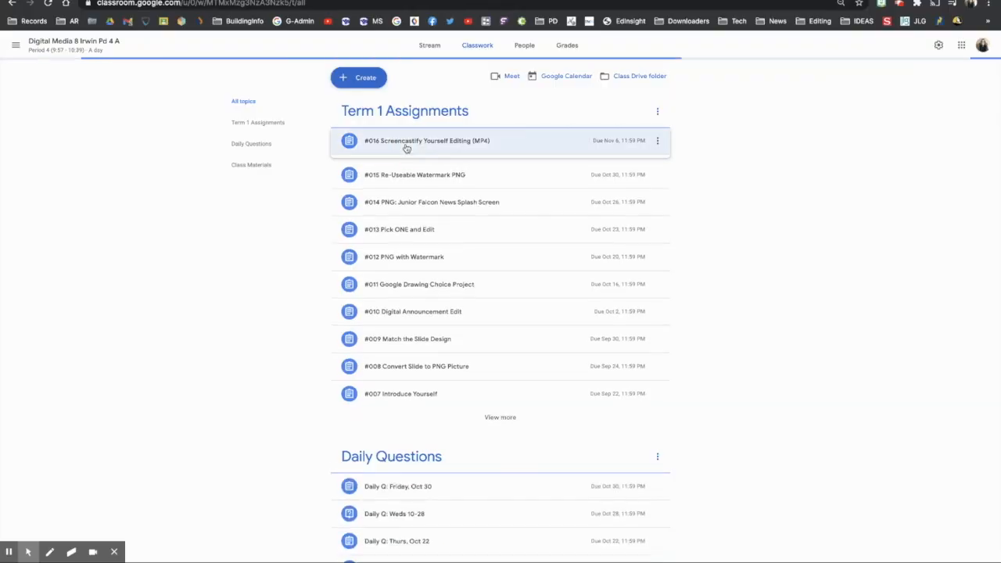
# Switch to Google Classroom and expand the assignment #016 Screencastify Yourself Editing (MP4) to view its attached how-to files
pyautogui.click(405, 145)
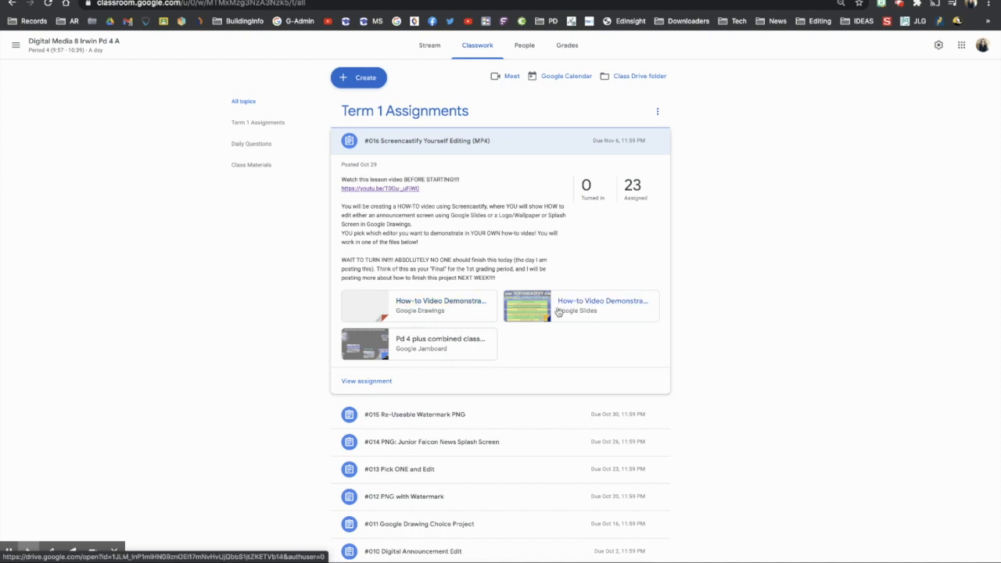
pyautogui.click(449, 310)
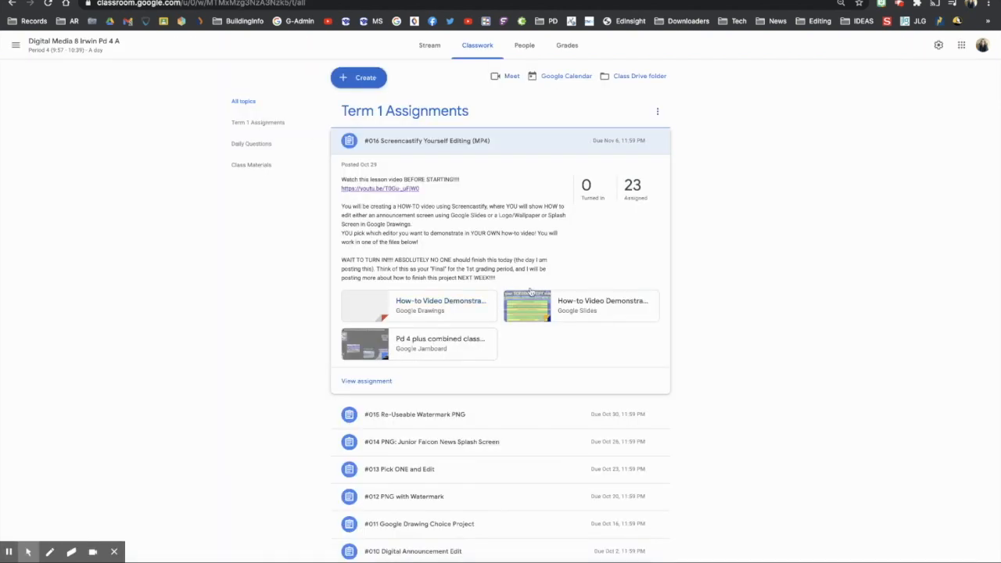
# Open the How-to Video Demonstration Google Slides file attached to assignment #016
pyautogui.click(543, 305)
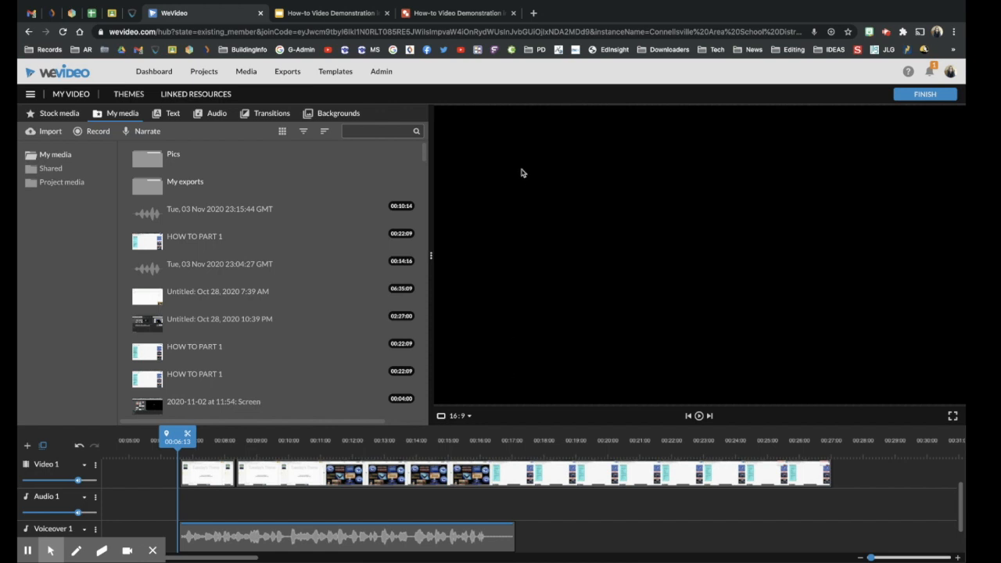
# Switch back to the WeVideo editor and save the current My Video edit
pyautogui.click(169, 225)
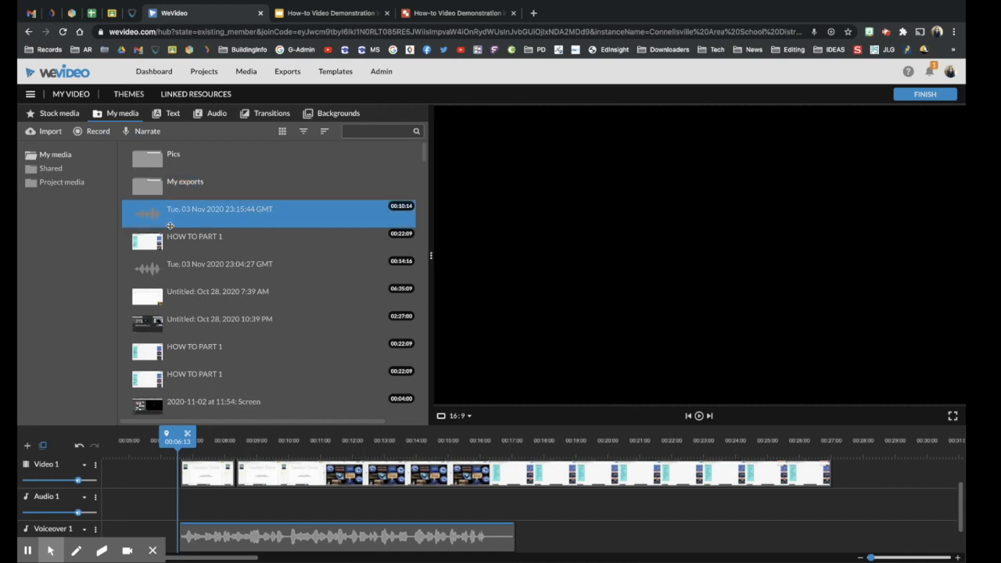
pyautogui.click(31, 95)
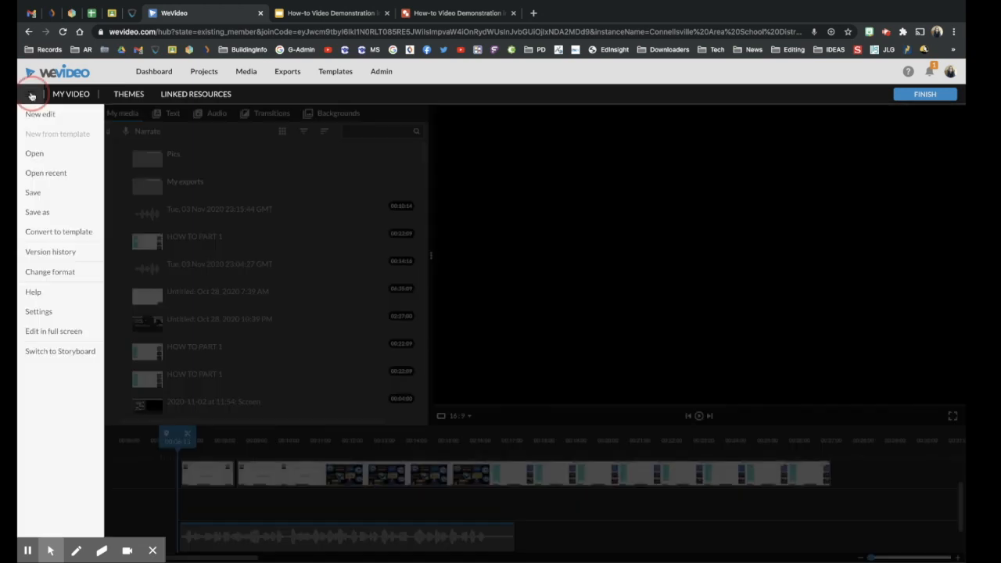
pyautogui.click(34, 198)
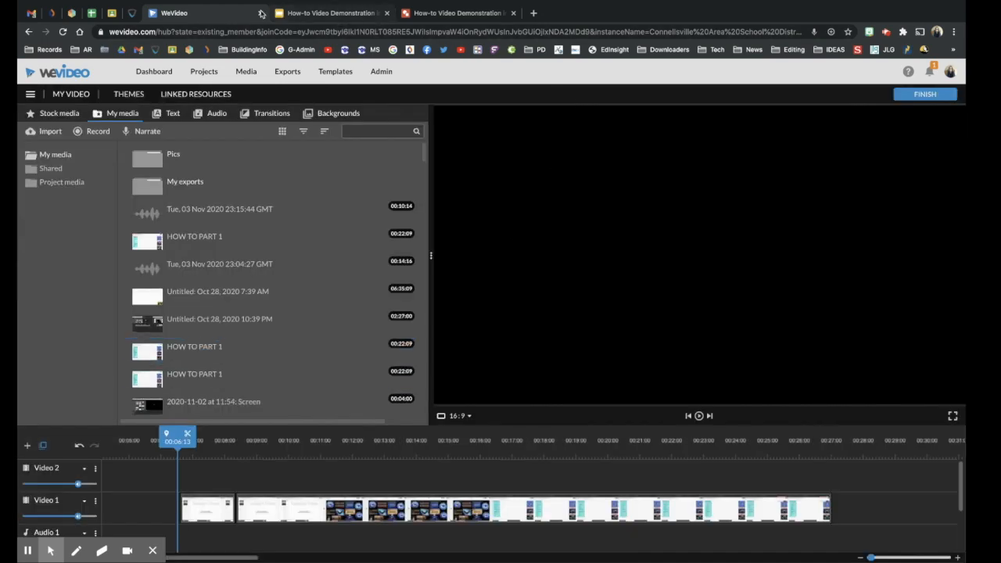
# Close the WeVideo editor and load wevideo.com again in a new browser tab
pyautogui.click(260, 13)
pyautogui.click(407, 13)
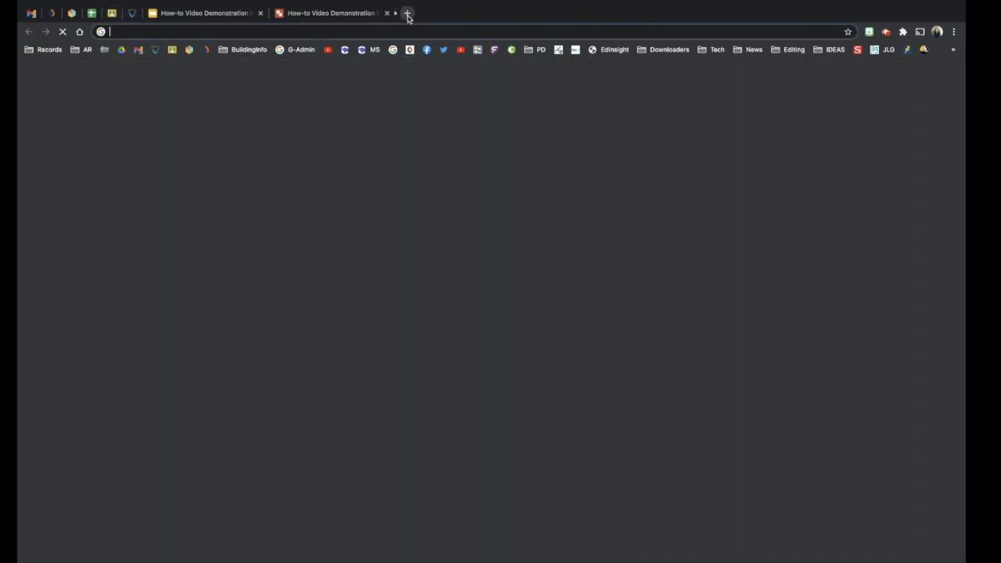
pyautogui.click(408, 32)
pyautogui.write('video.com')
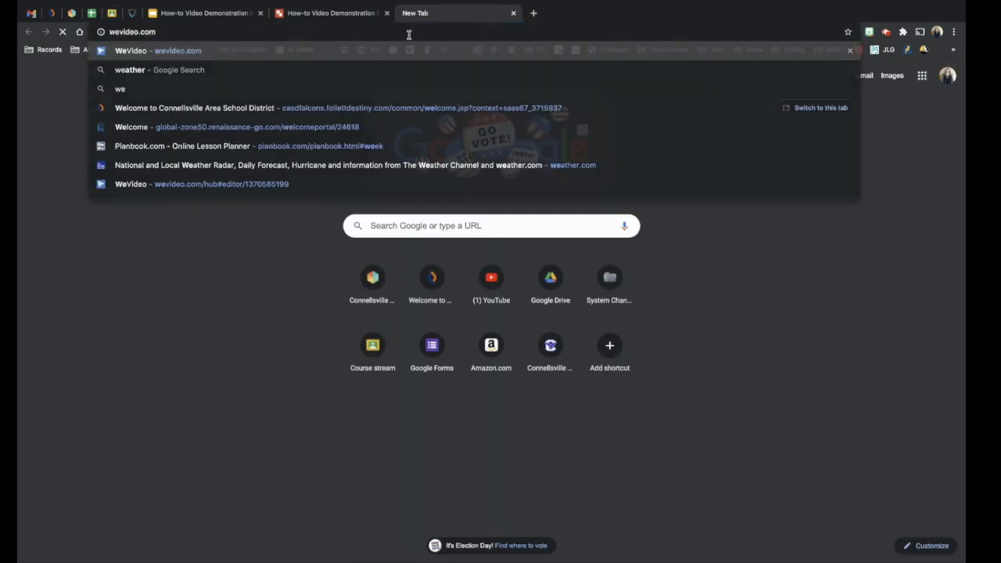
pyautogui.press('Return')
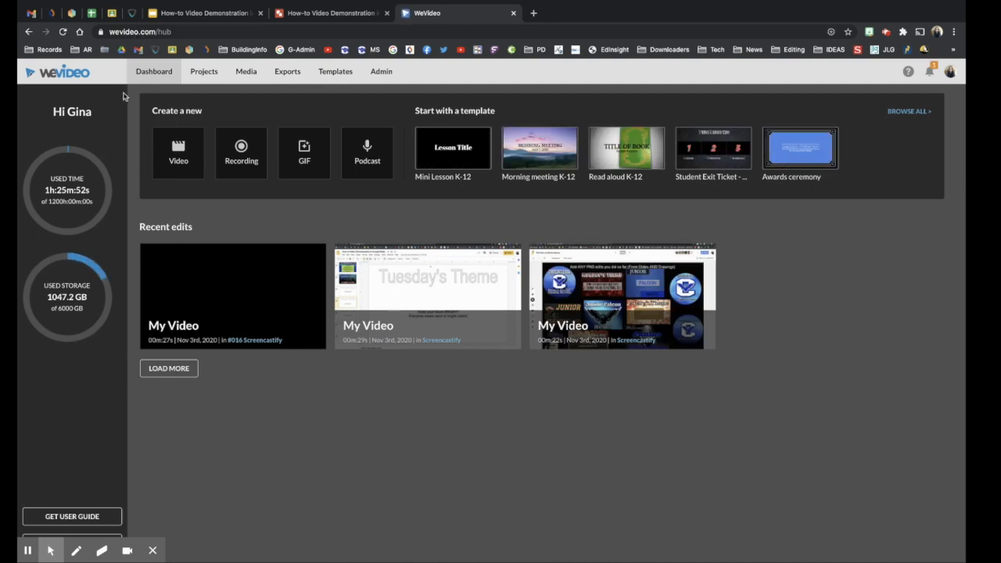
# Go to the list of WeVideo projects and open the #016 Screencastify project
pyautogui.moveTo(214, 296)
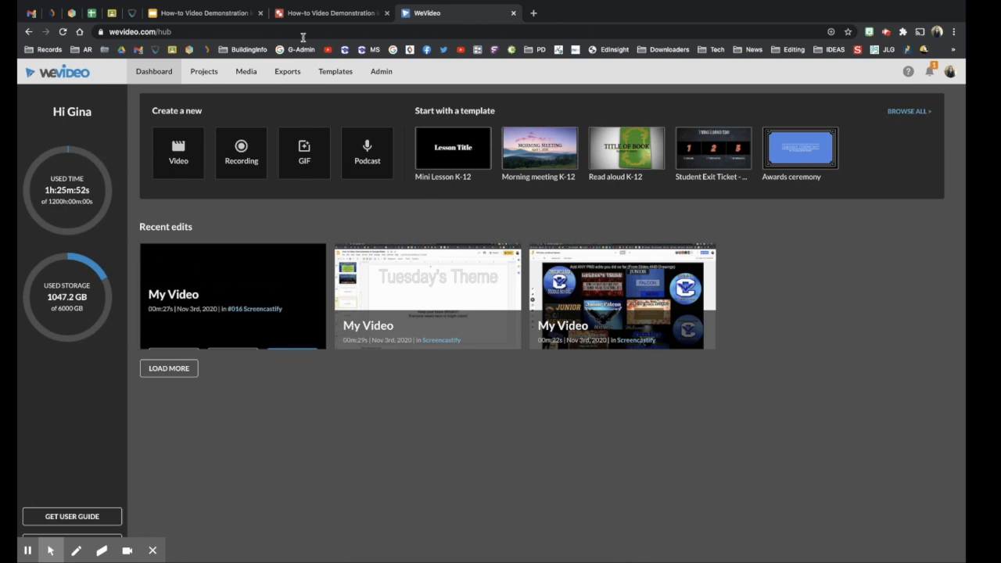
pyautogui.click(200, 73)
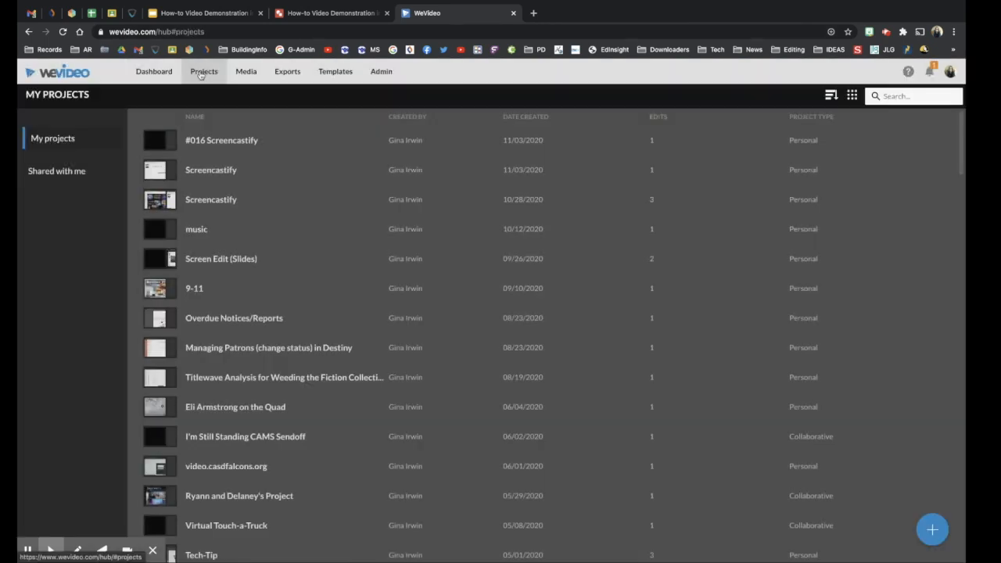
pyautogui.click(241, 142)
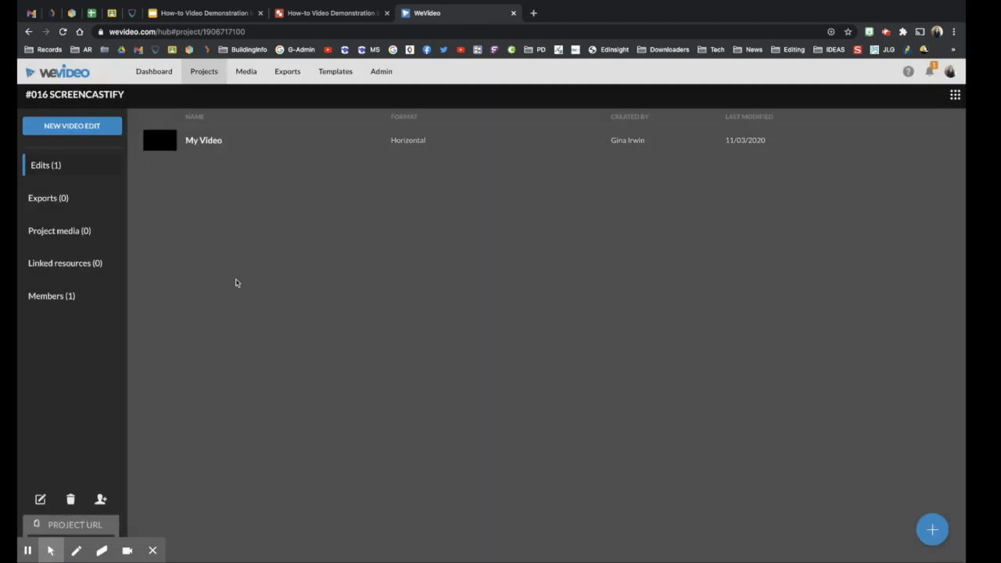
# Rename the My Video edit in the #016 Screencastify project as "How to in Screencastify"
pyautogui.rightClick(208, 143)
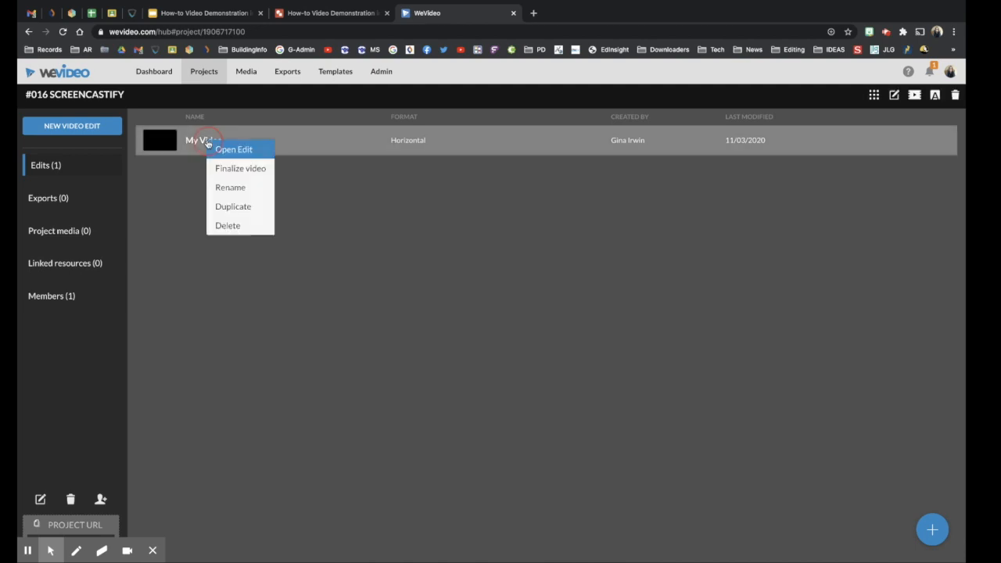
pyautogui.click(240, 189)
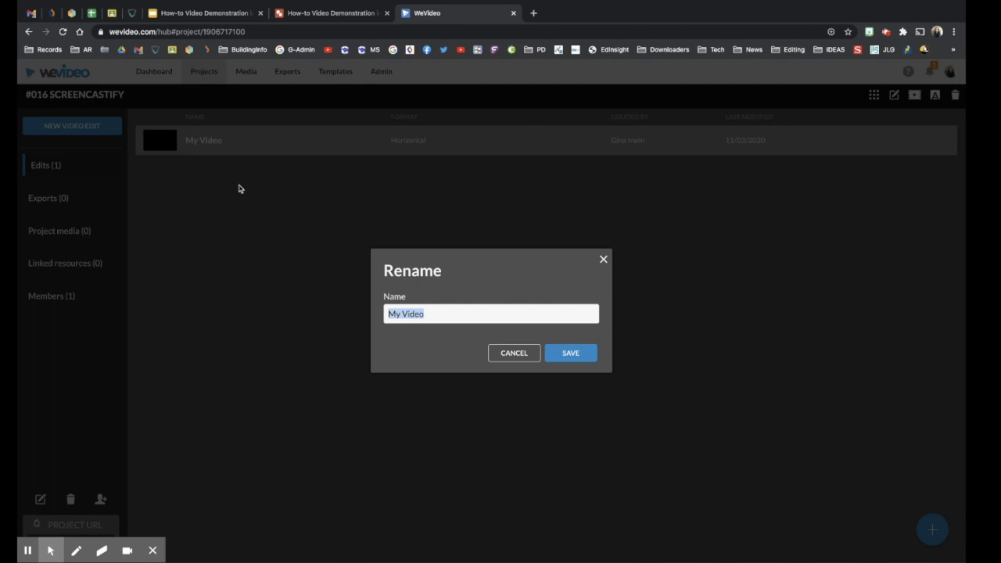
pyautogui.write('How to in Screencastify')
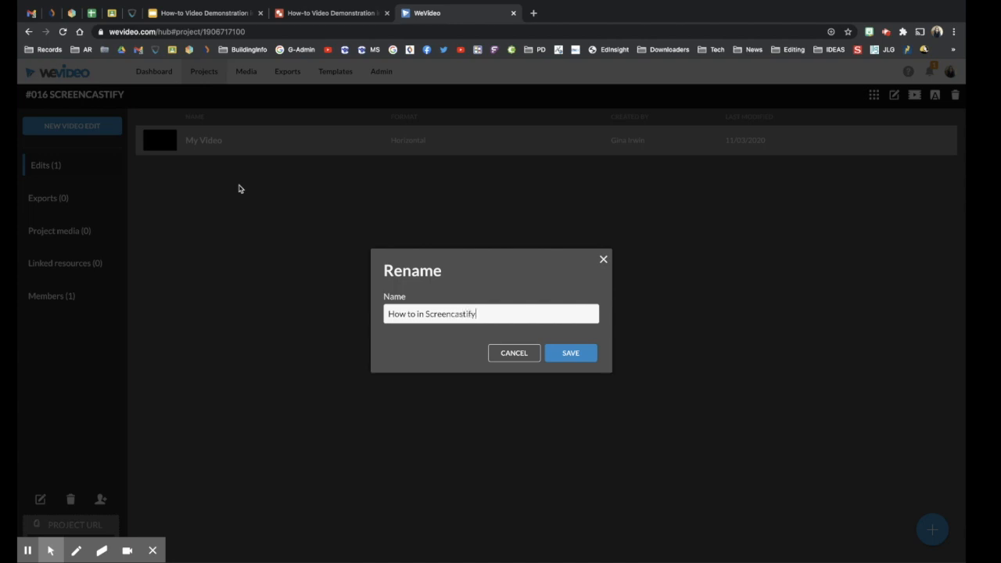
pyautogui.press('Return')
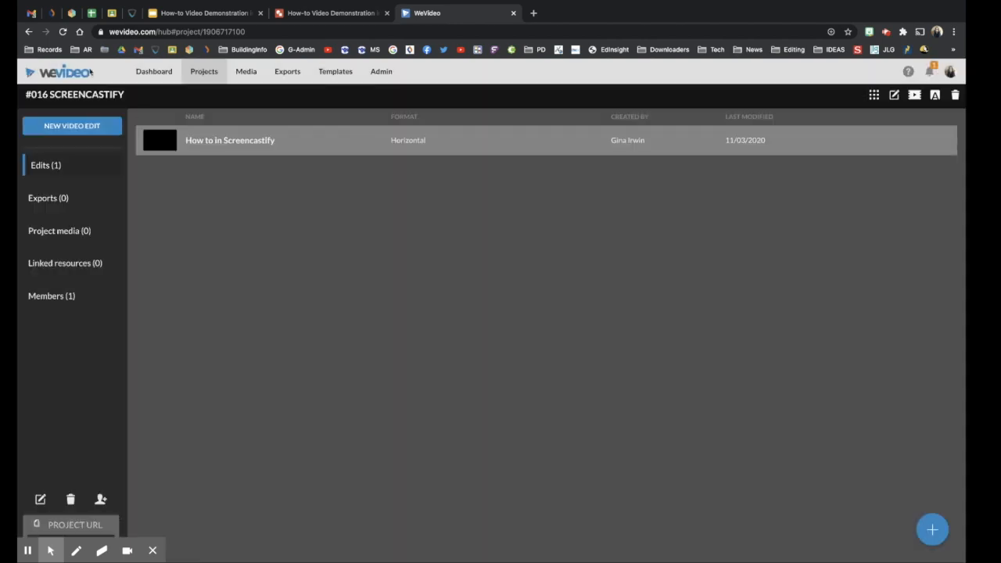